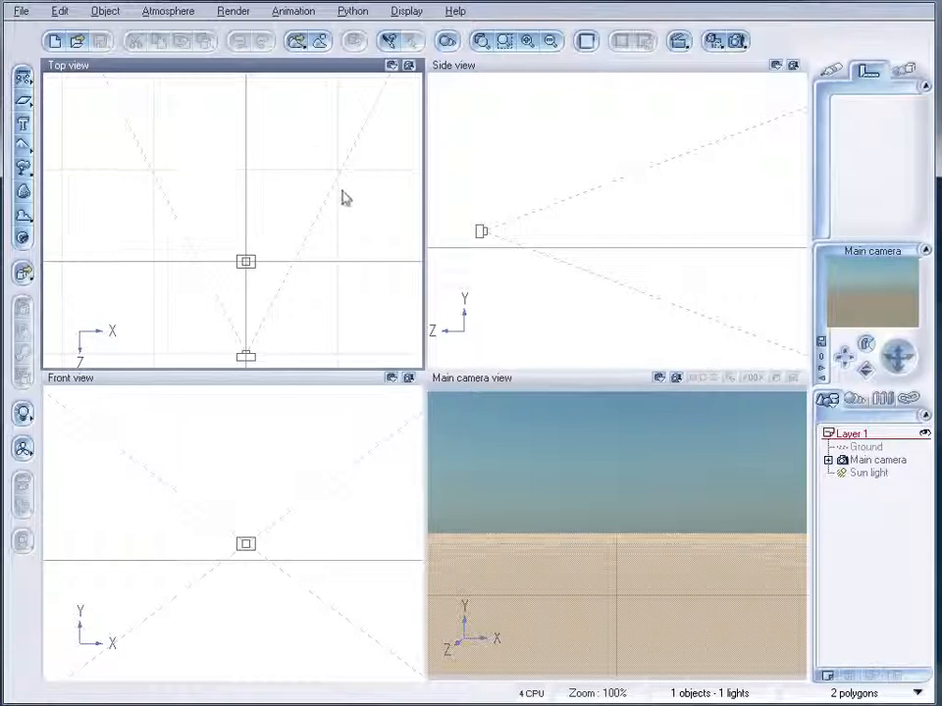
Load the bdrop picture as the main camera's backdrop and tilt the camera slightly to match the photo's horizon
left_click_drag(326, 242, 314, 236)
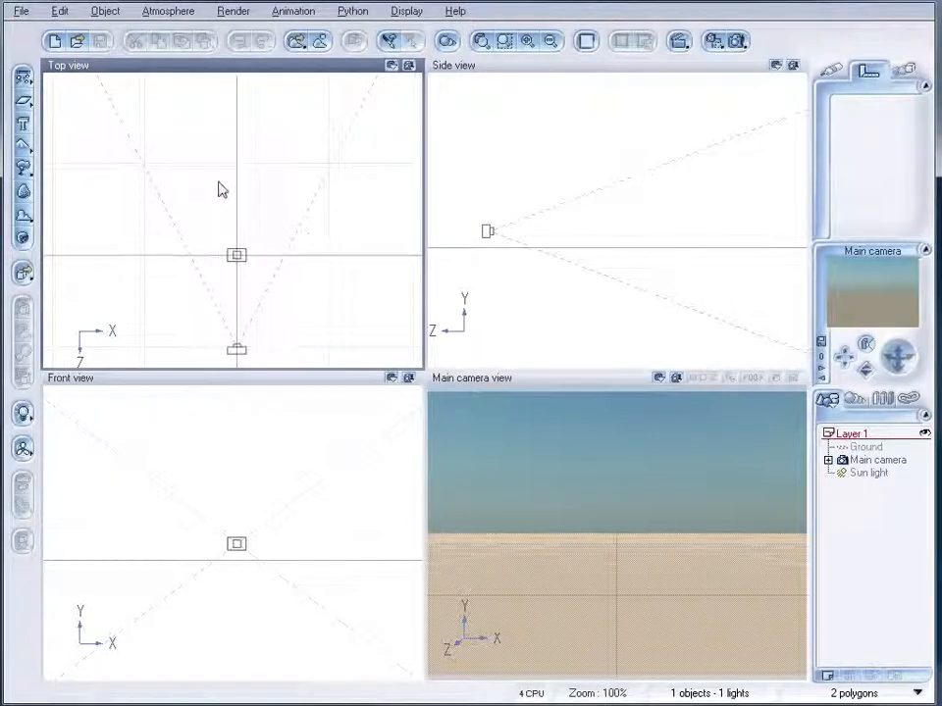
left_click(828, 460)
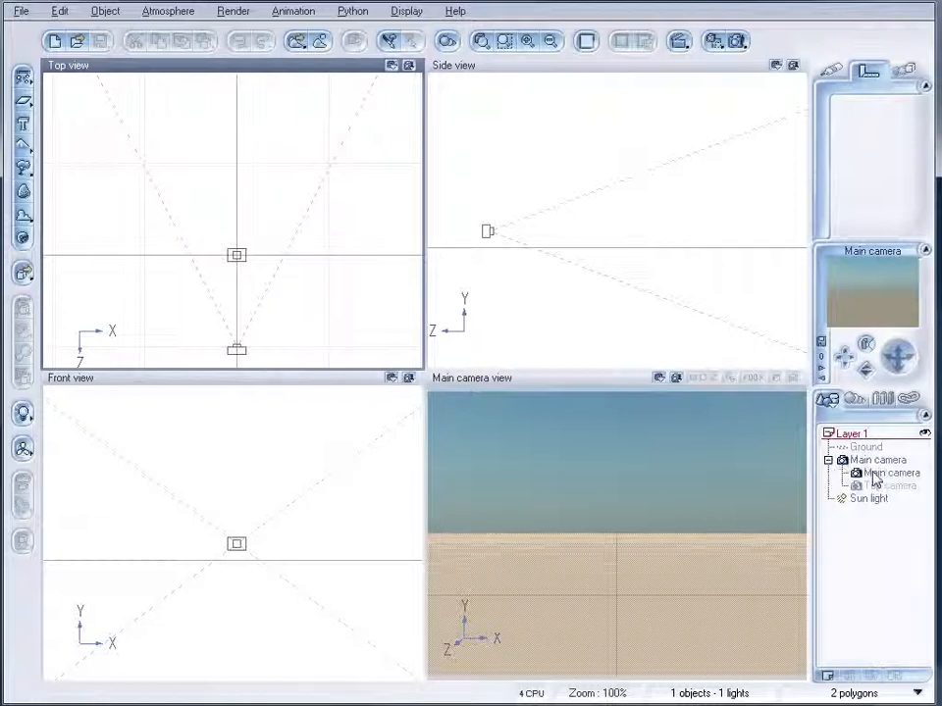
right_click(877, 476)
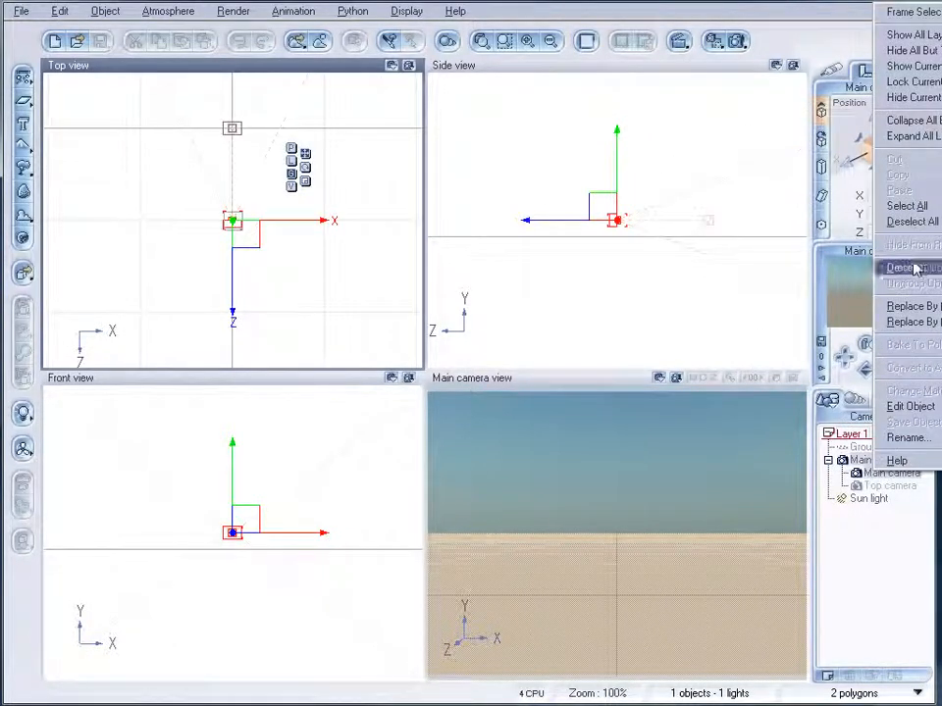
left_click(918, 408)
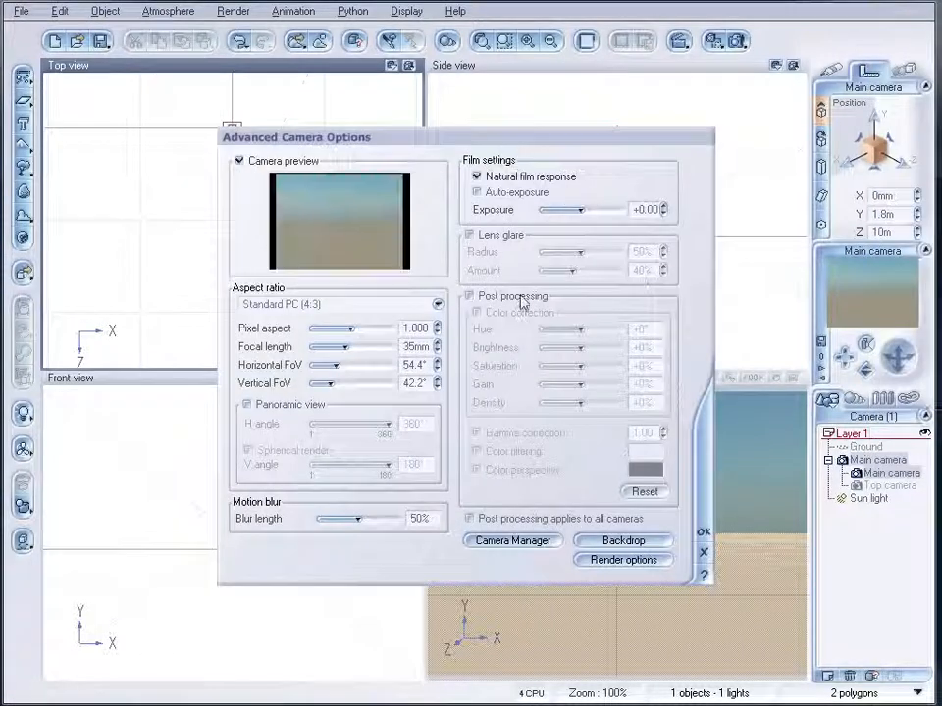
left_click(616, 542)
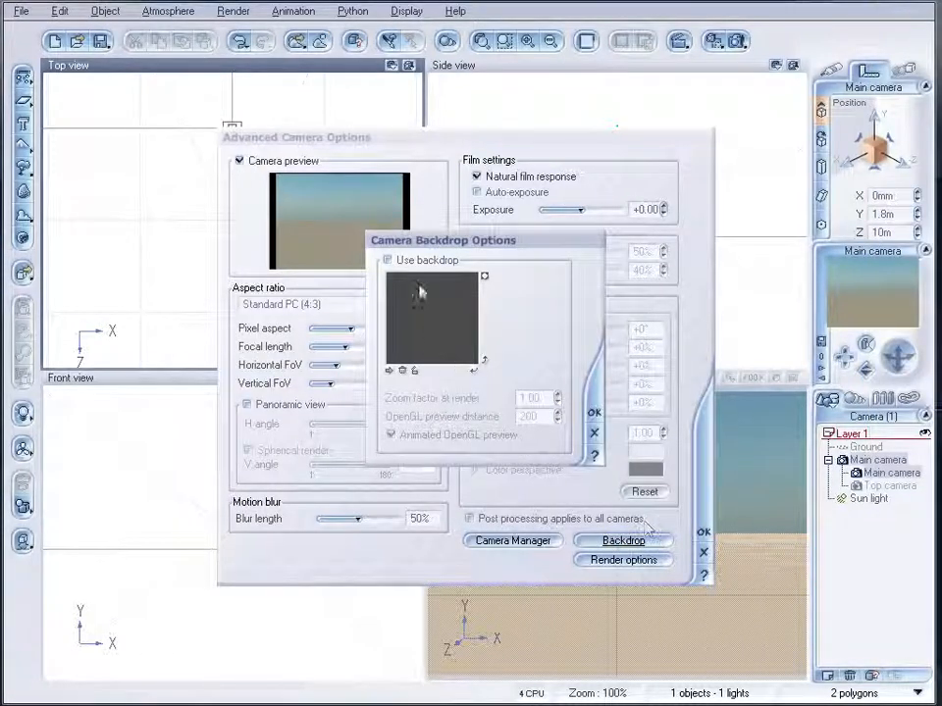
left_click(395, 265)
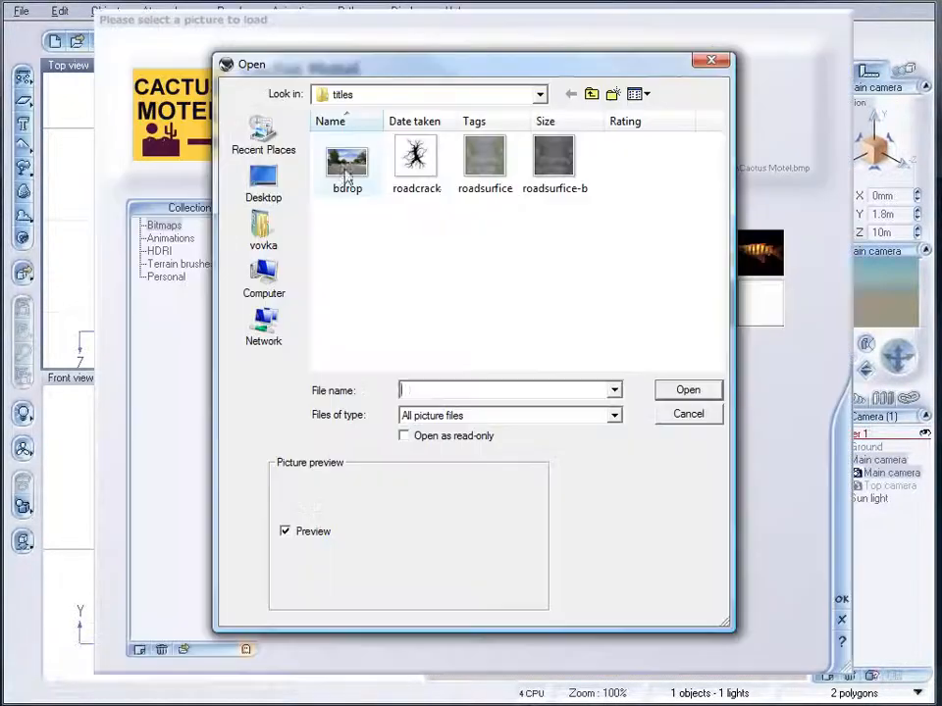
left_click(345, 173)
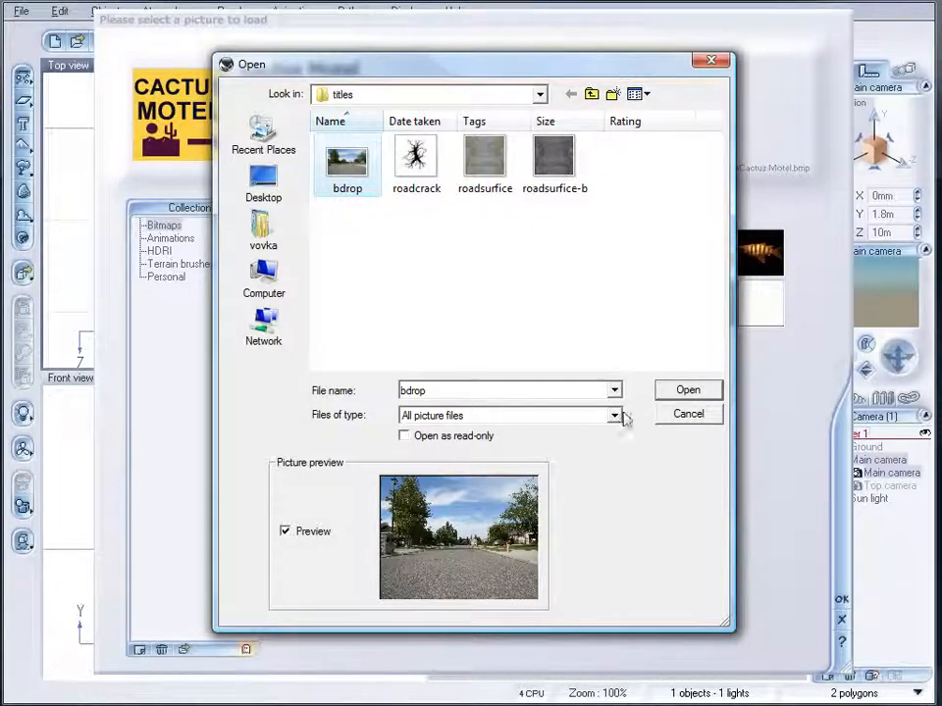
left_click(687, 391)
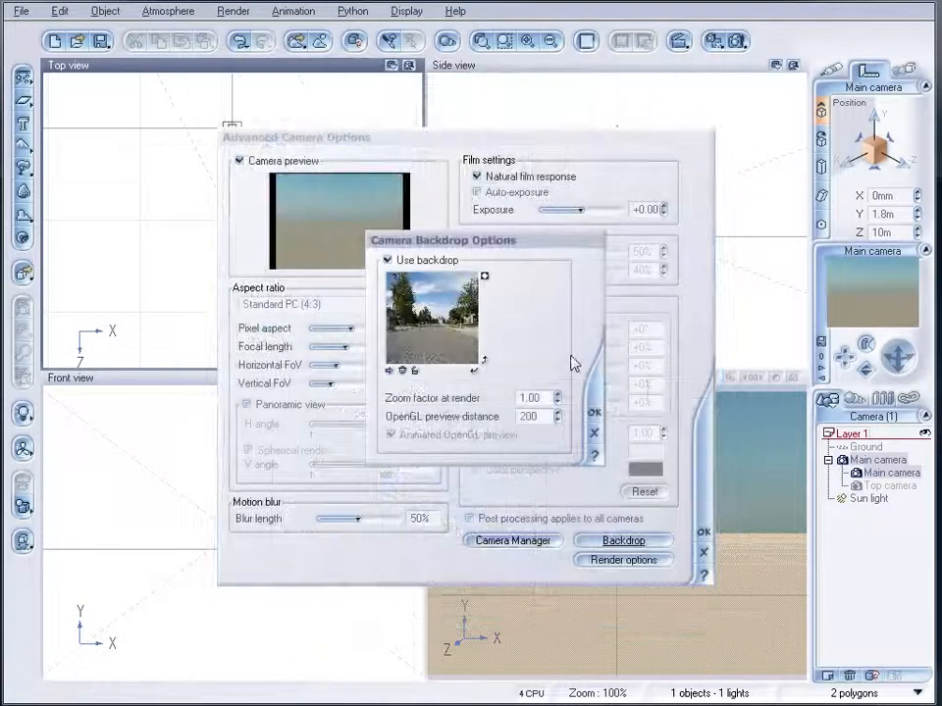
left_click(592, 411)
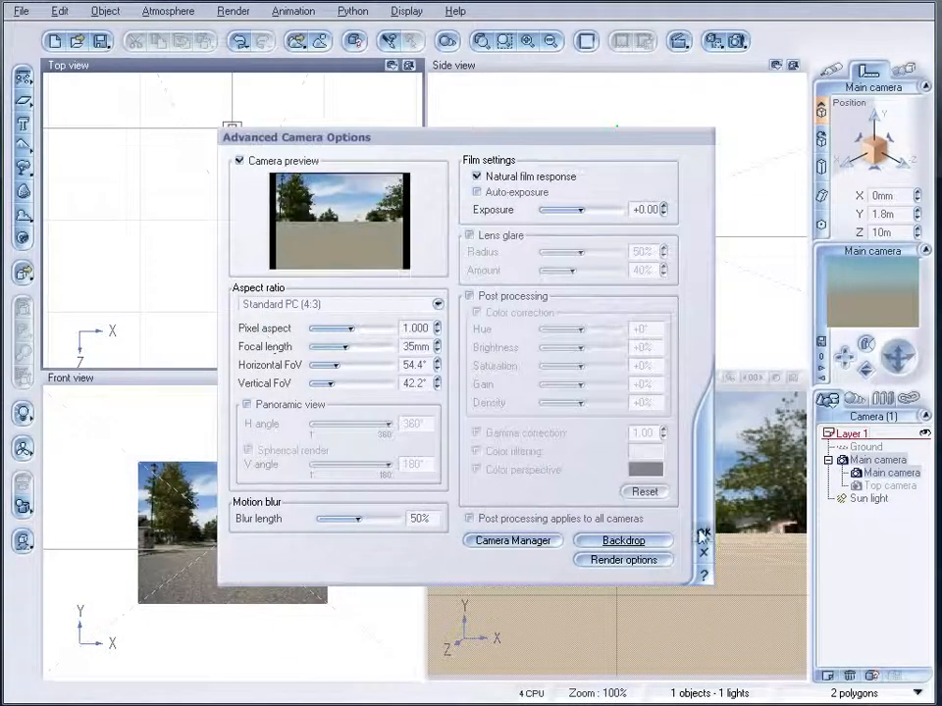
left_click(702, 533)
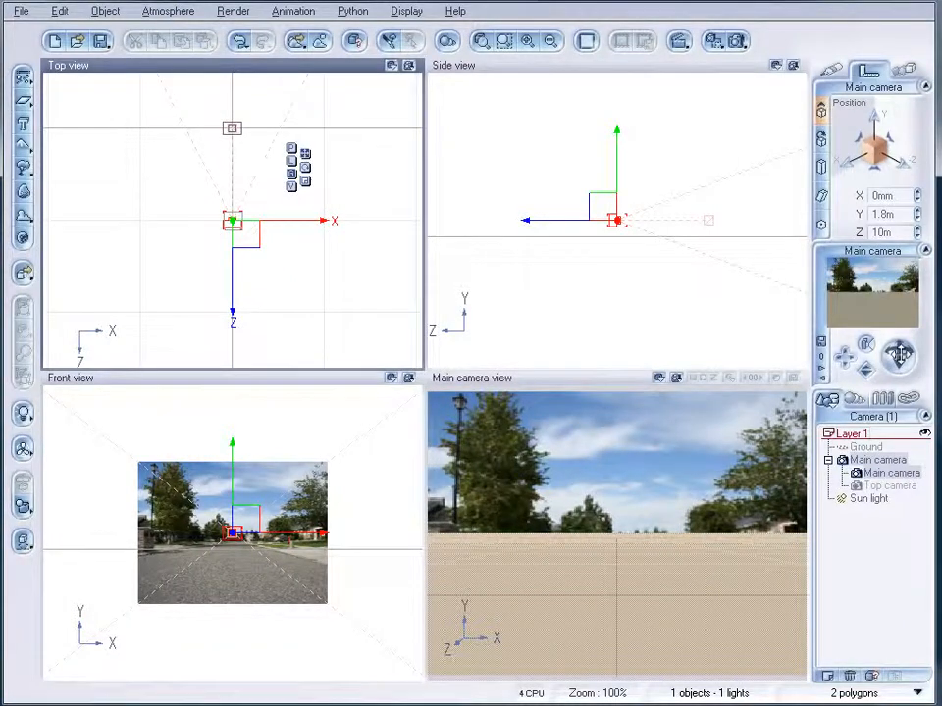
left_click_drag(899, 353, 898, 361)
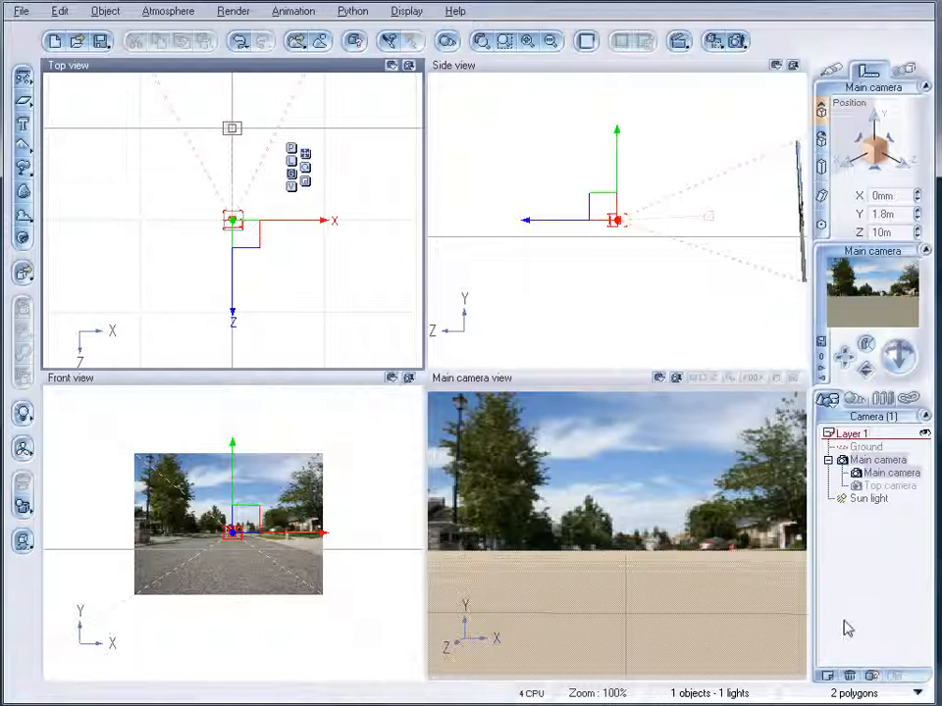
Add a second layer, move the ground plane into it, and hide the ground from rendering
left_click(827, 676)
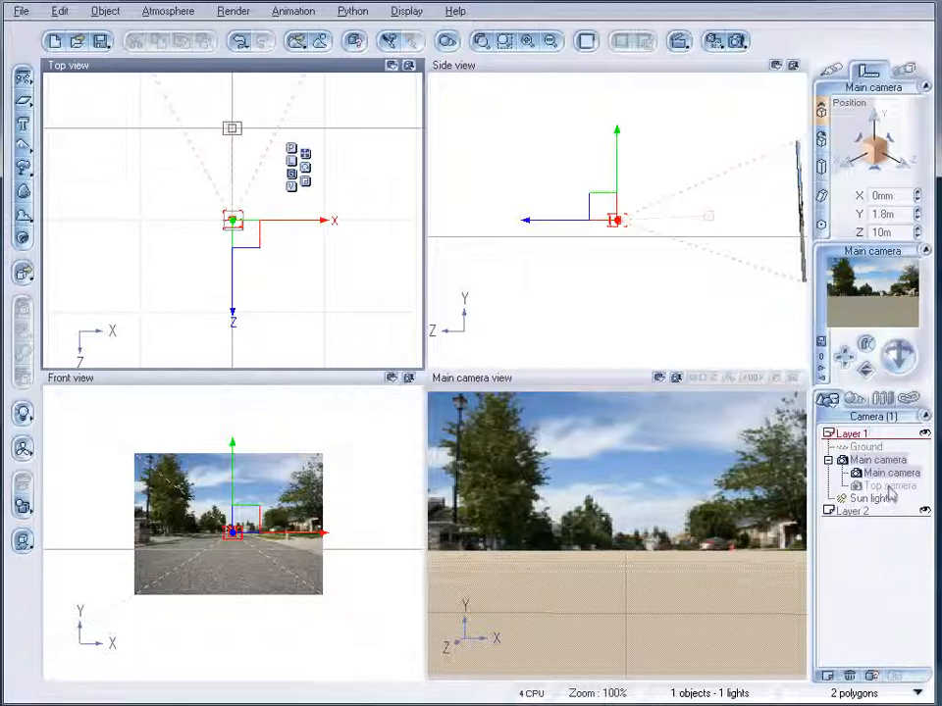
left_click(866, 448)
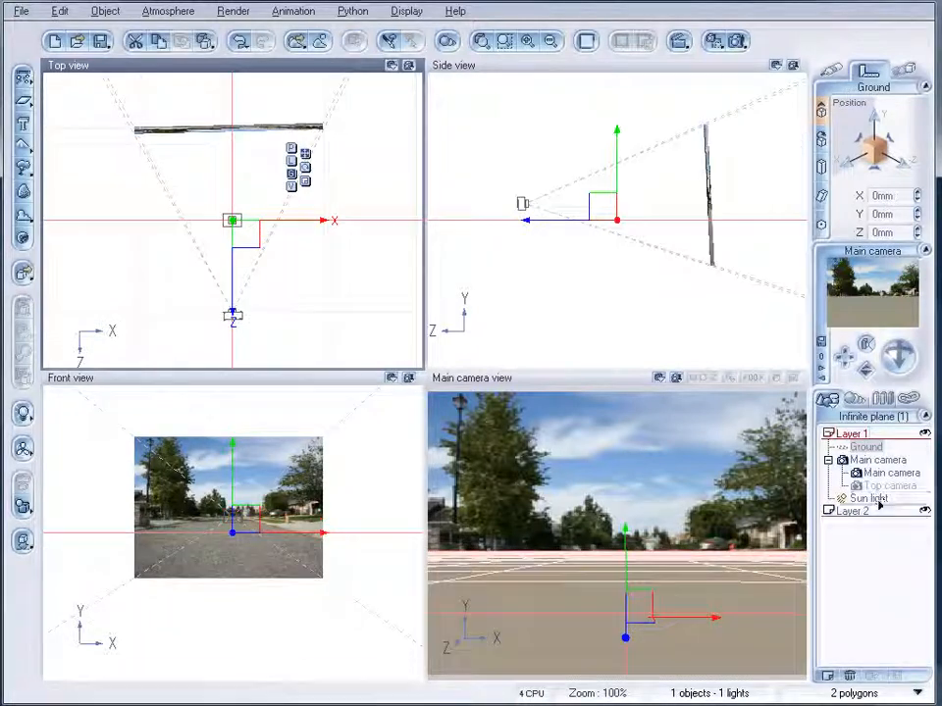
left_click_drag(882, 521, 928, 500)
right_click(852, 520)
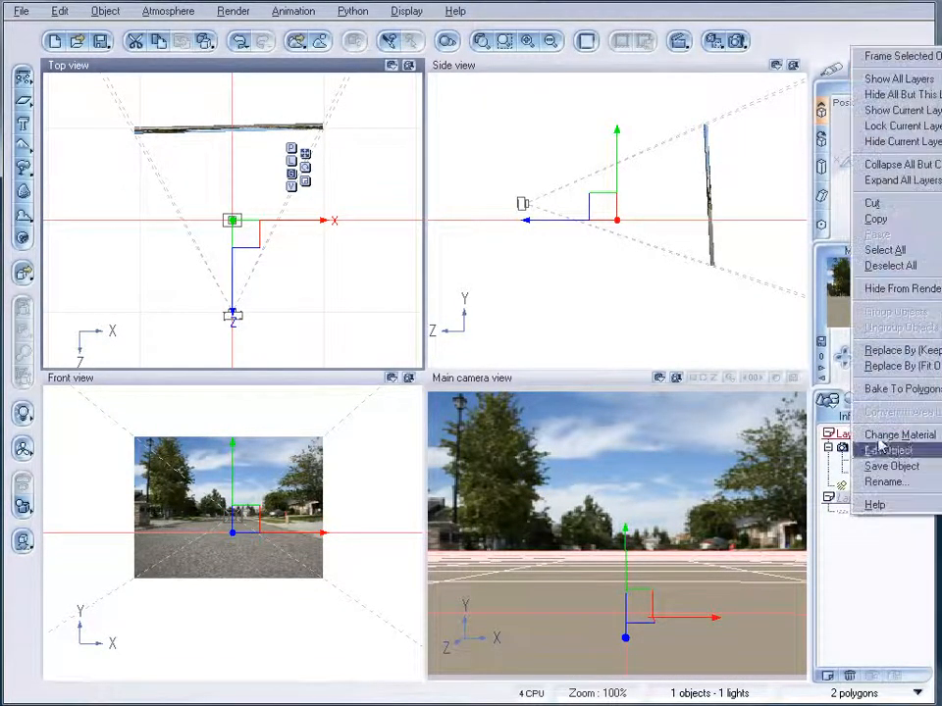
left_click(895, 290)
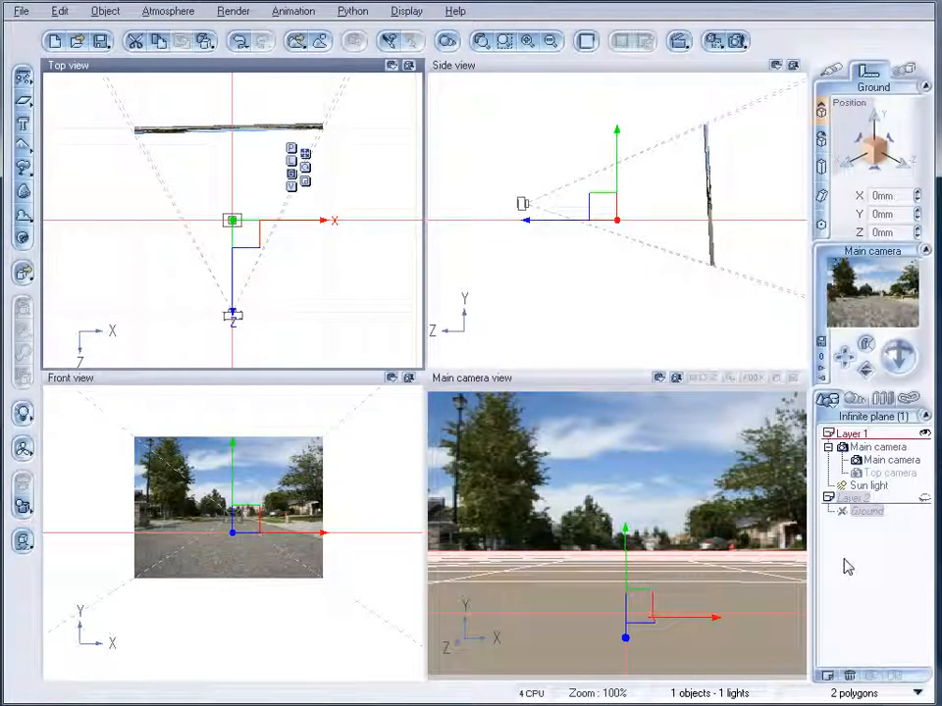
Set the render options to render to screen at 640x480, render the backdrop scene and close the result
right_click(735, 41)
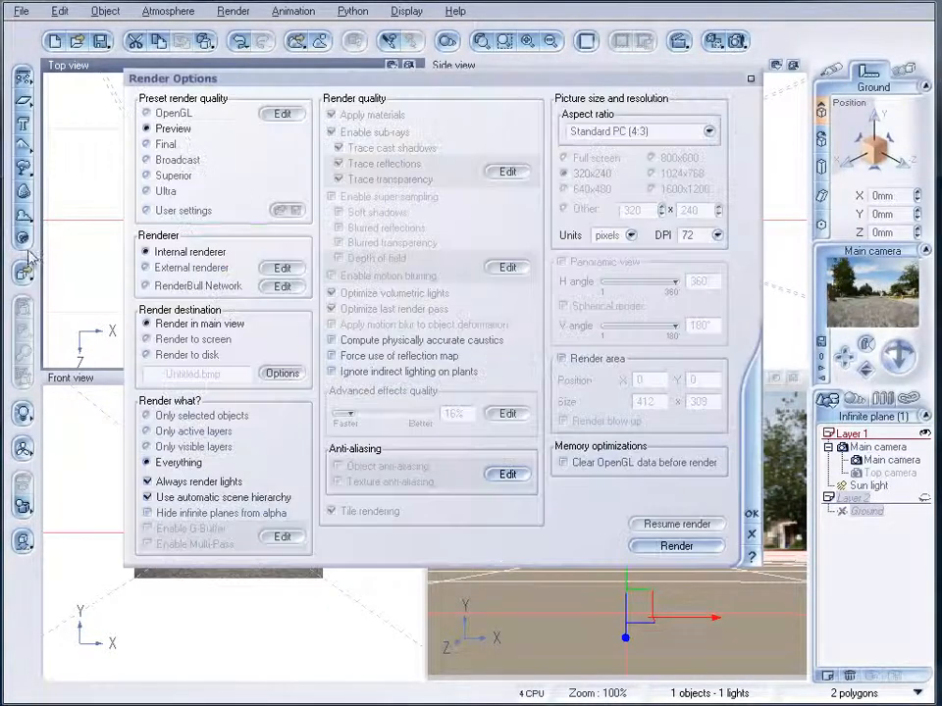
left_click(165, 339)
left_click(575, 191)
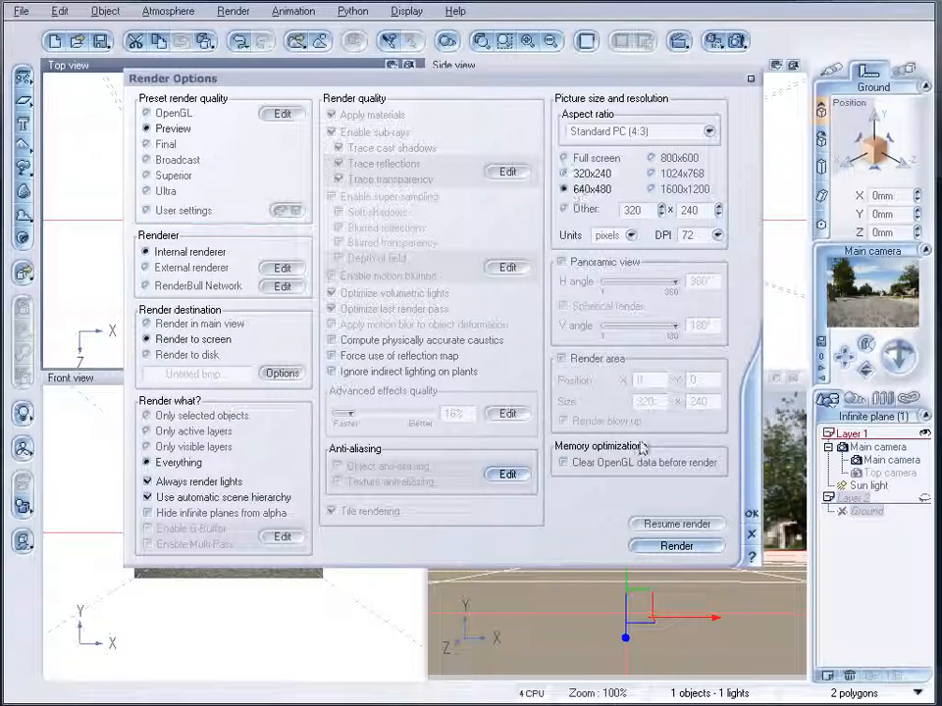
left_click(675, 546)
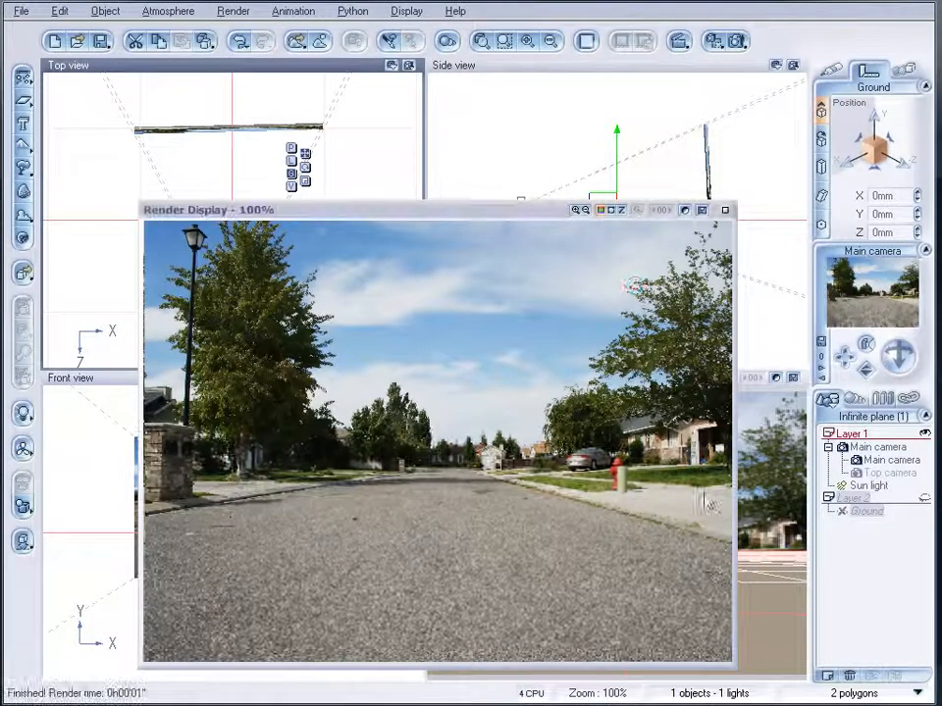
left_click(726, 210)
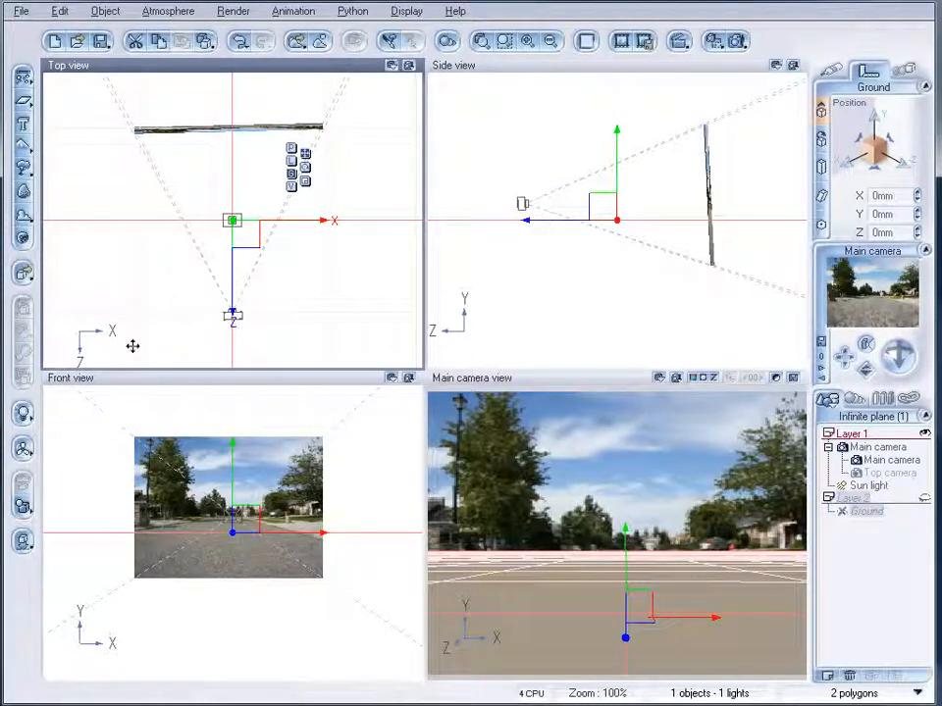
Add a plane and stretch its sides and near edge to cover the street's foreground, centred at about X -2.6 m, Z -5.3 m
left_click(24, 102)
left_click_drag(224, 199, 126, 154)
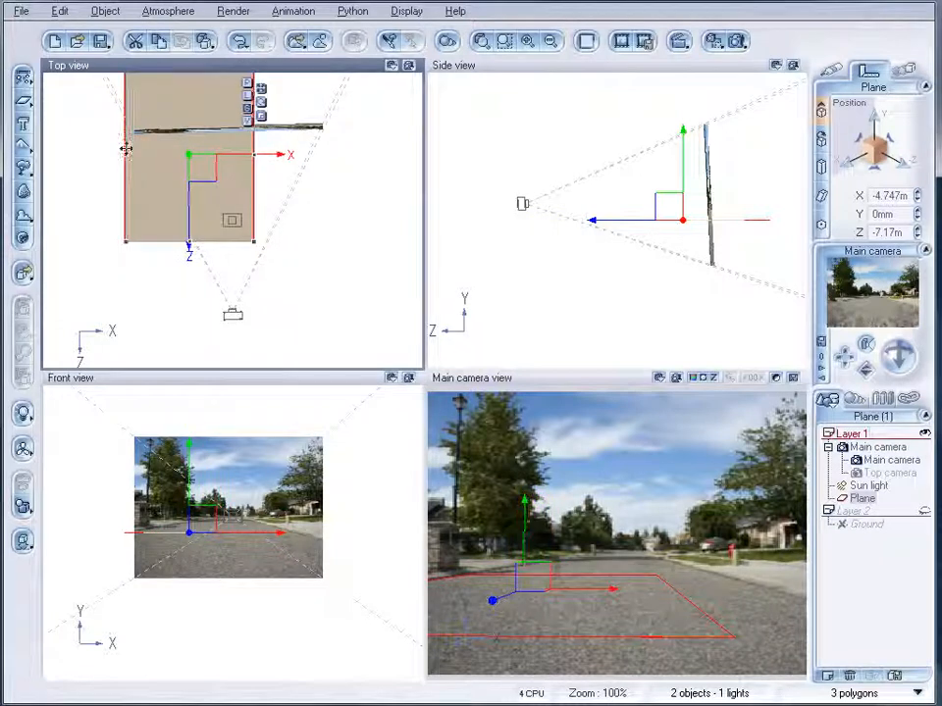
left_click_drag(251, 154, 292, 154)
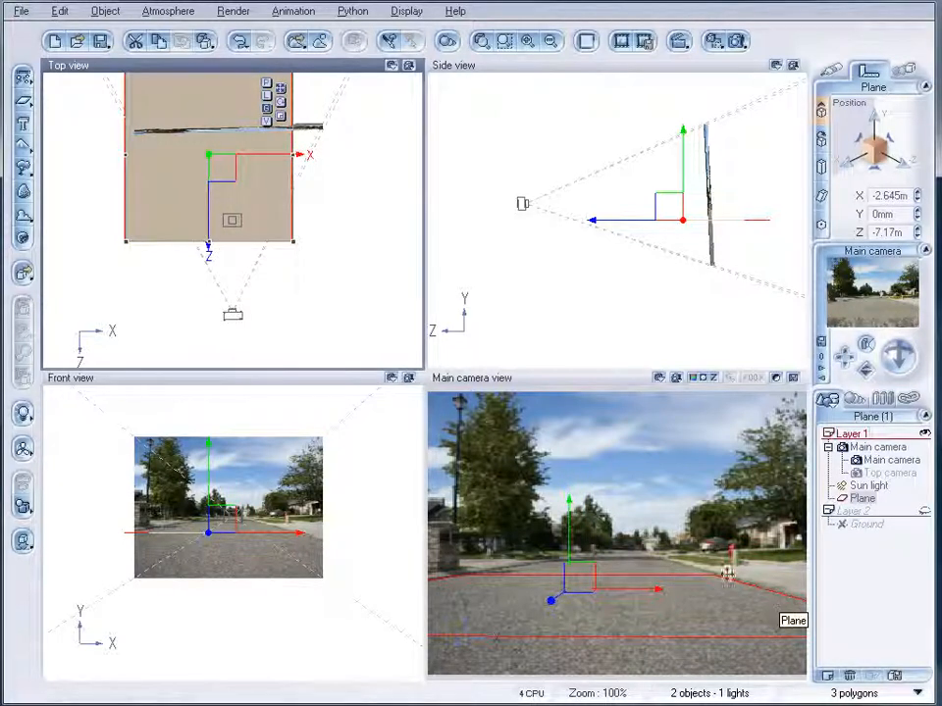
left_click_drag(209, 244, 209, 274)
Extend the plane's far edge down the street until its centre is at about Z -63.65 m, and check it in a test render
right_click_drag(281, 209, 287, 345)
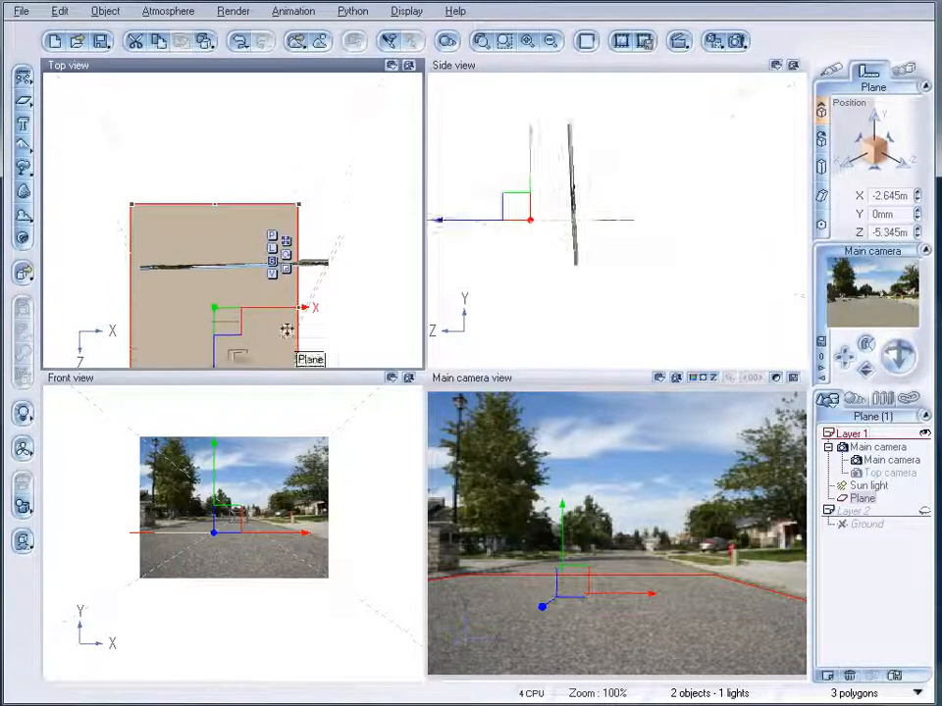
scroll(288, 336, "down", 2)
scroll(245, 256, "down", 1)
left_click_drag(234, 214, 234, 5)
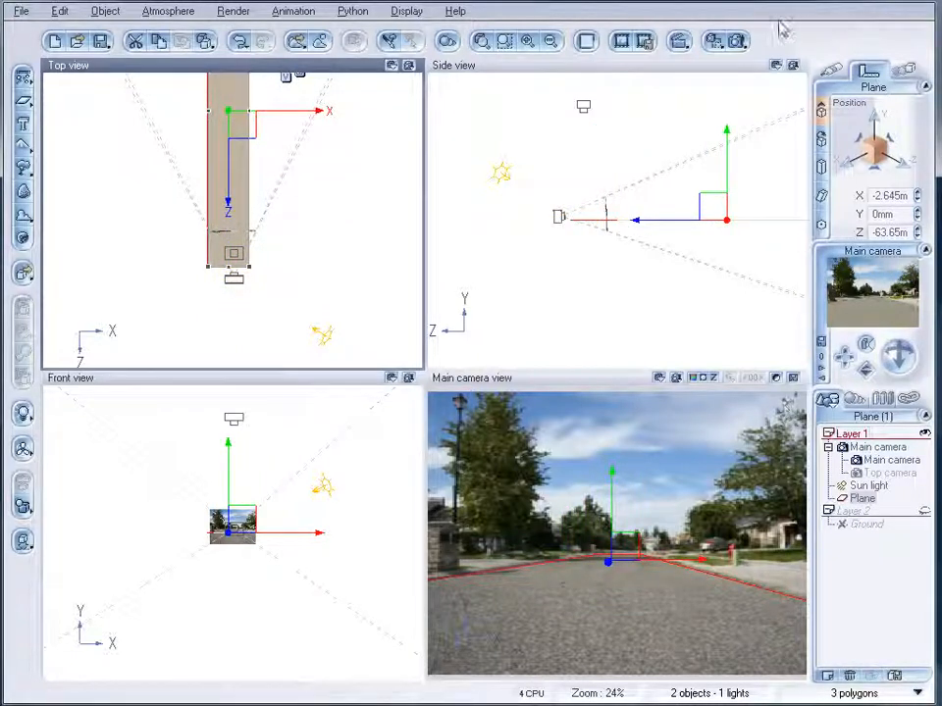
left_click(738, 41)
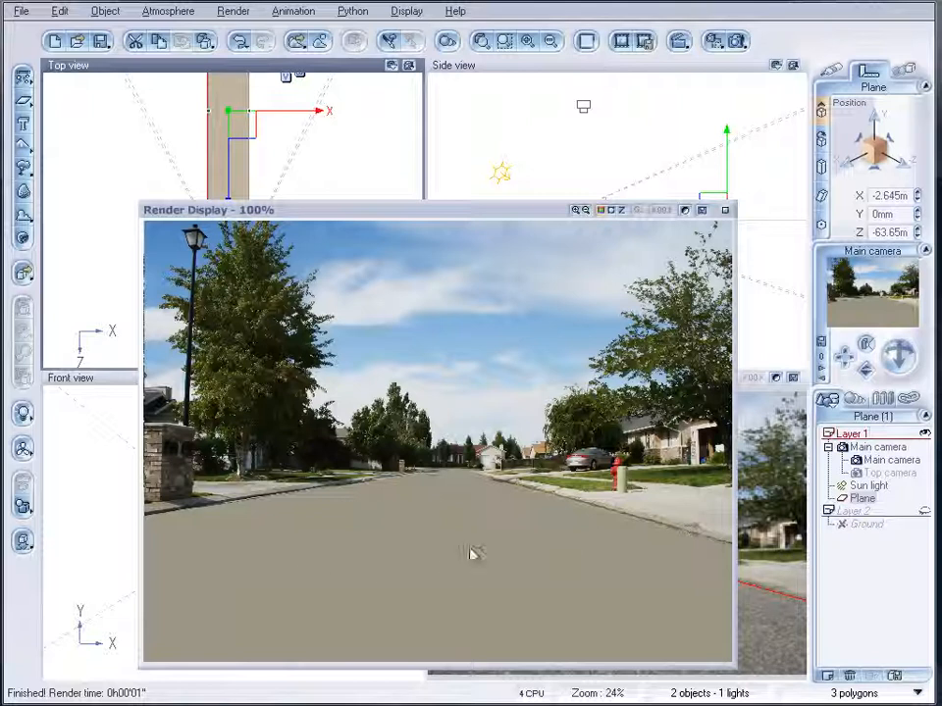
left_click(725, 209)
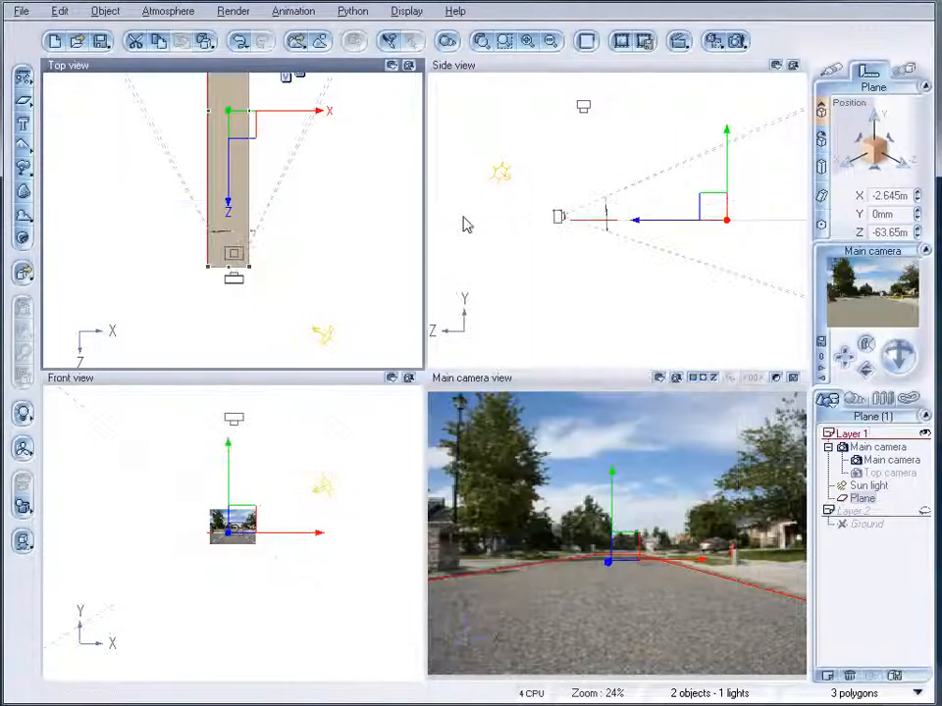
Create a 3D text object reading GEEKATPLAY, keeping the Arial font and 10m character size
right_click_drag(182, 302, 122, 178, "ctrl")
left_click(22, 122)
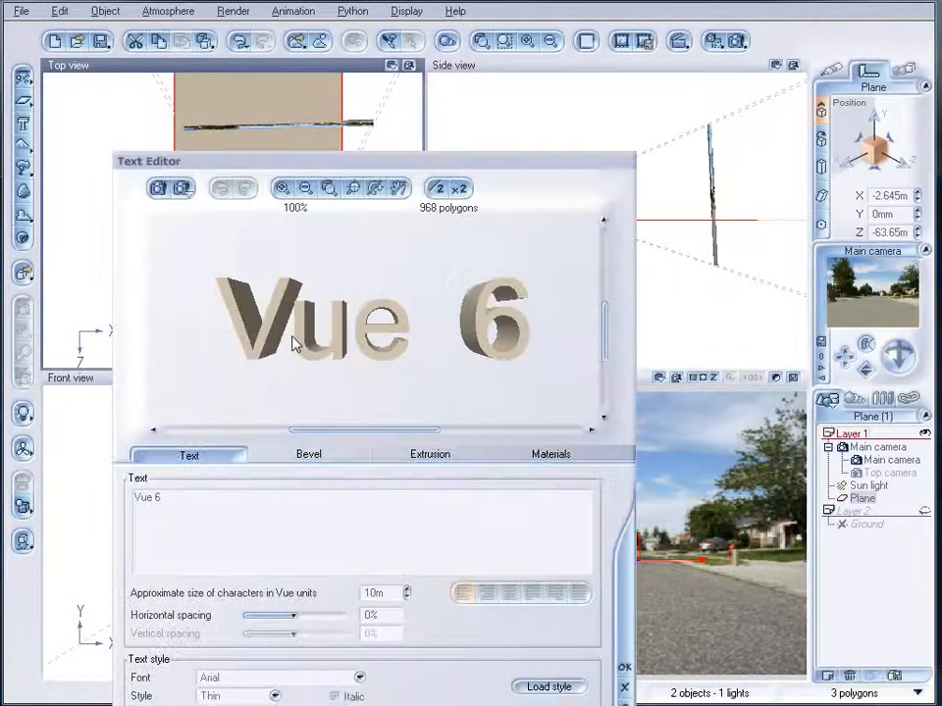
left_click_drag(274, 496, 20, 468)
type("G")
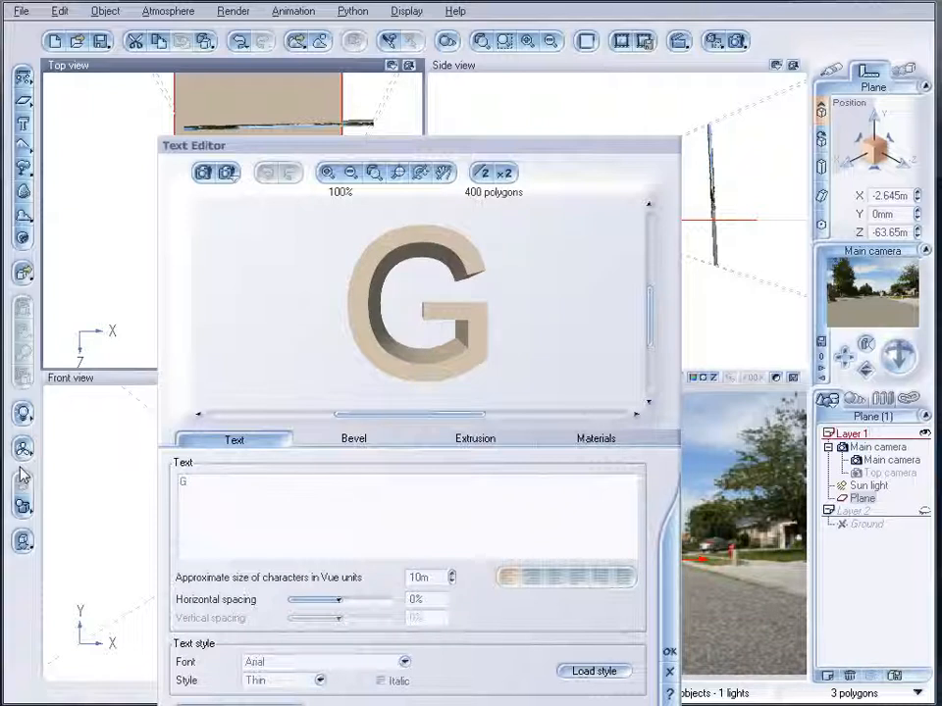
type("EEKATPLAY")
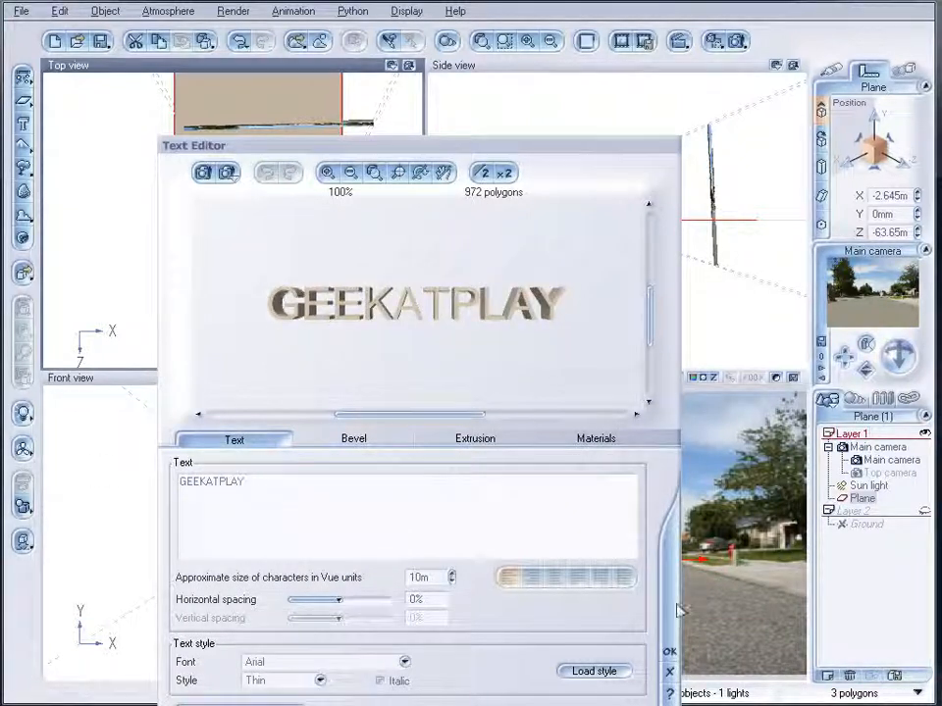
left_click(668, 656)
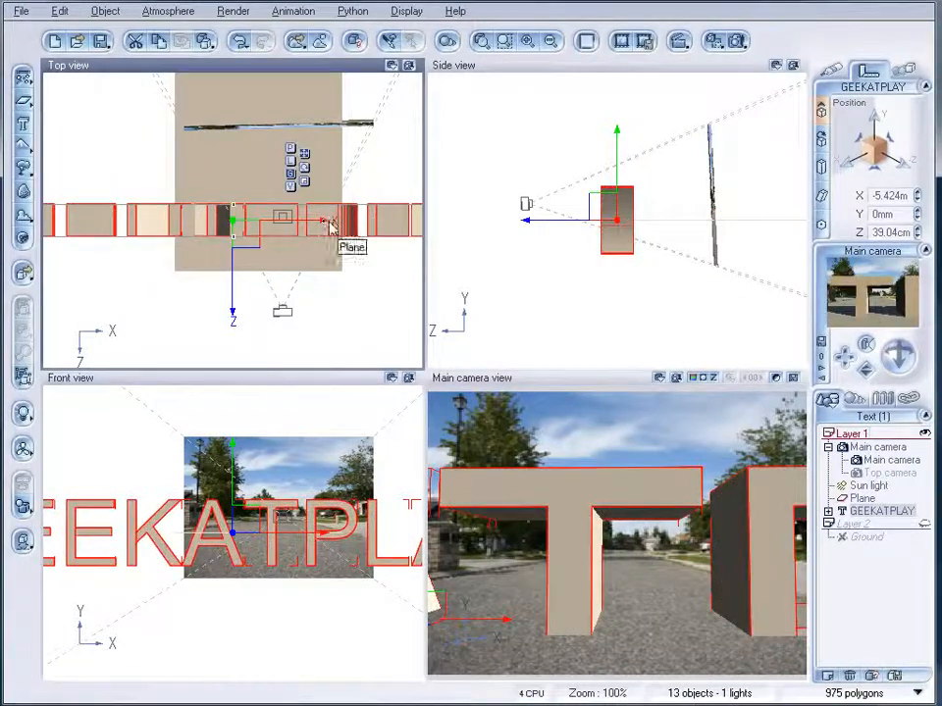
Turn the GEEKATPLAY text diagonally across the road and move it back to about X -2.97 m, Z -10.3 m
scroll(330, 228, "down", 2)
left_click_drag(349, 212, 221, 179)
left_click_drag(196, 236, 261, 198)
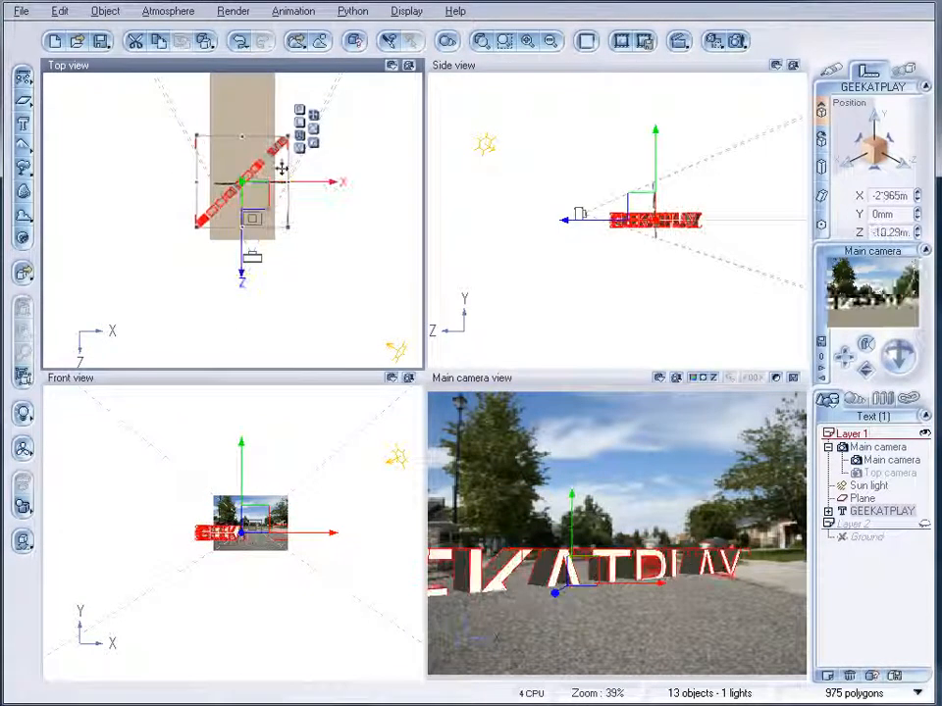
Shrink the text, raise it onto the road plane, reposition it at about X -2.03 m, Z -13.2 m, and render the scene
scroll(277, 172, "up", 4)
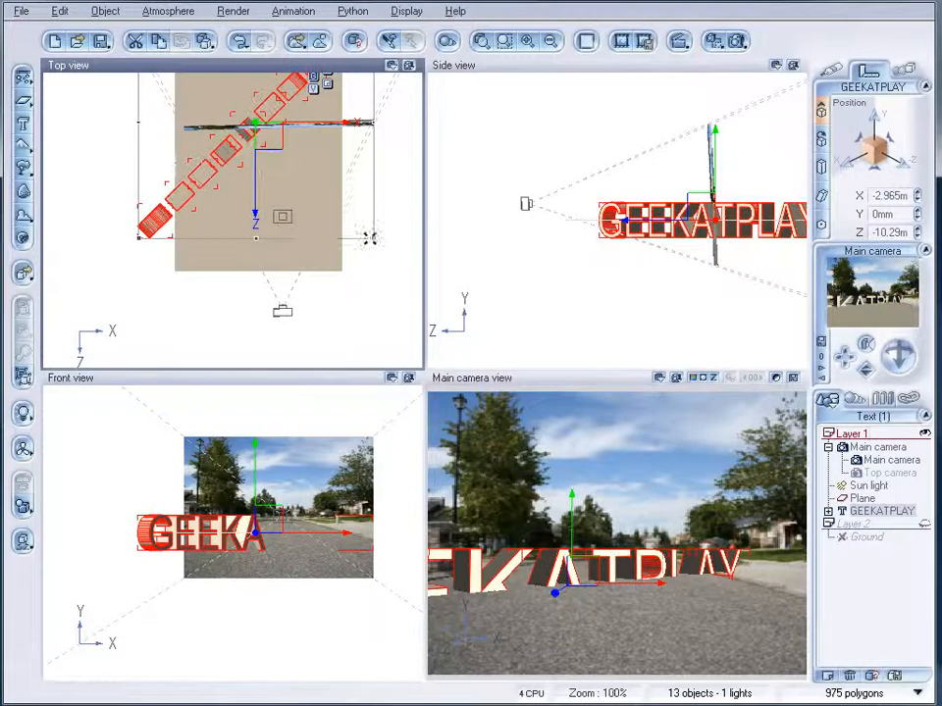
left_click_drag(369, 238, 318, 201)
left_click_drag(241, 116, 257, 182)
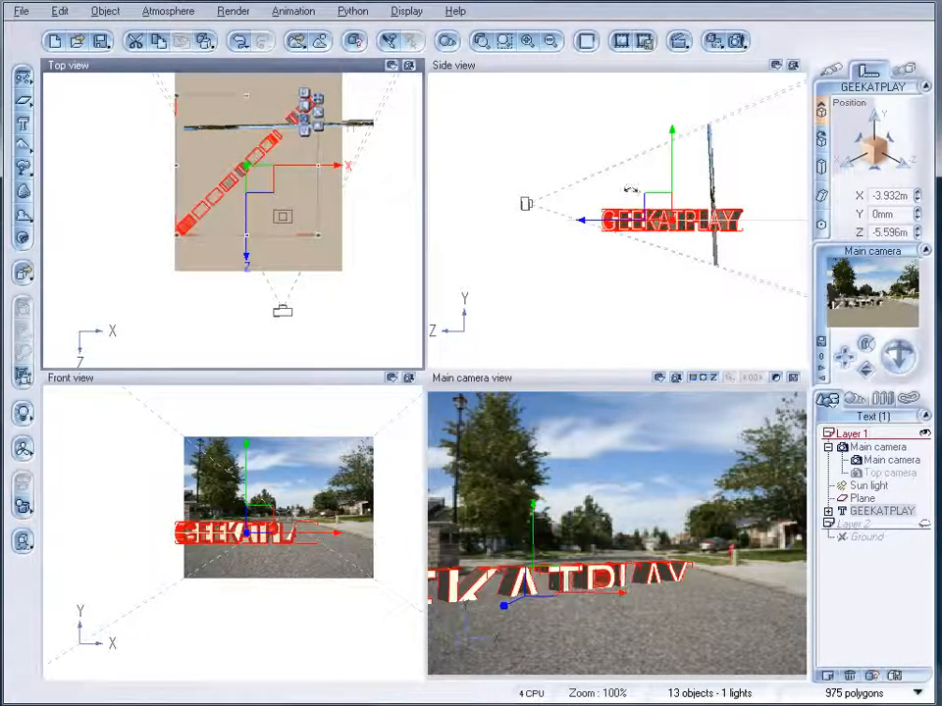
mouse_move(657, 203)
left_mouse_down()
mouse_move(656, 180)
mouse_move(657, 191)
left_mouse_up()
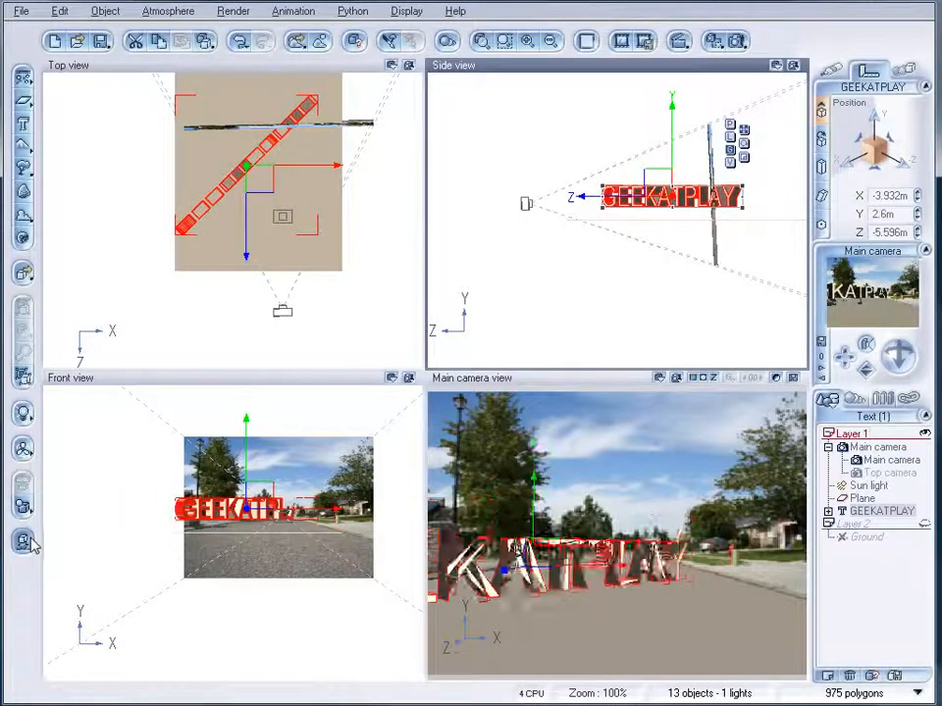
left_click_drag(227, 242, 263, 193)
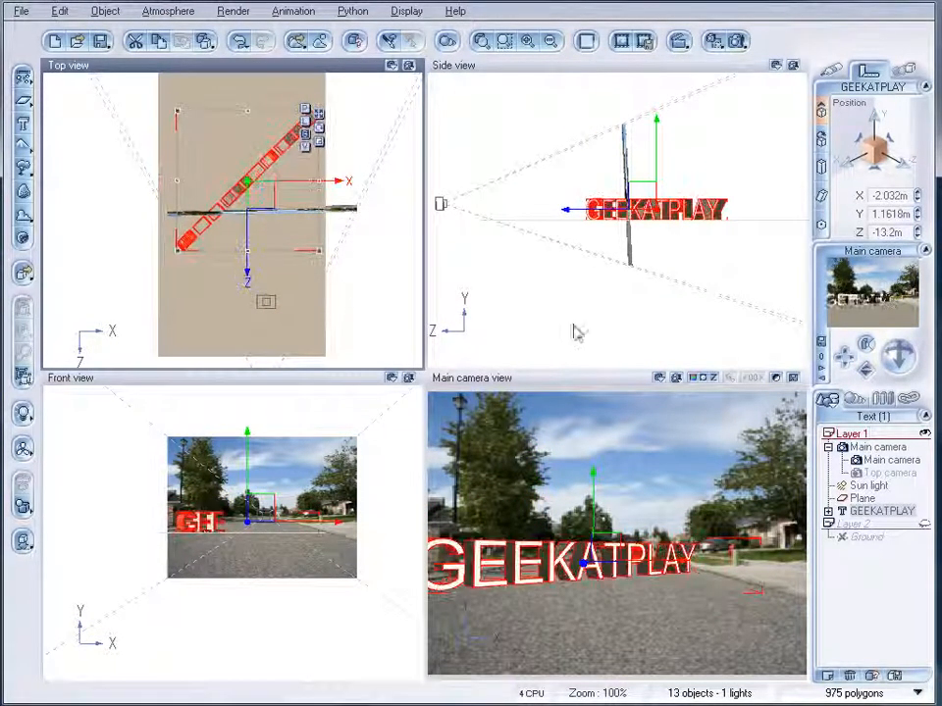
left_click(738, 41)
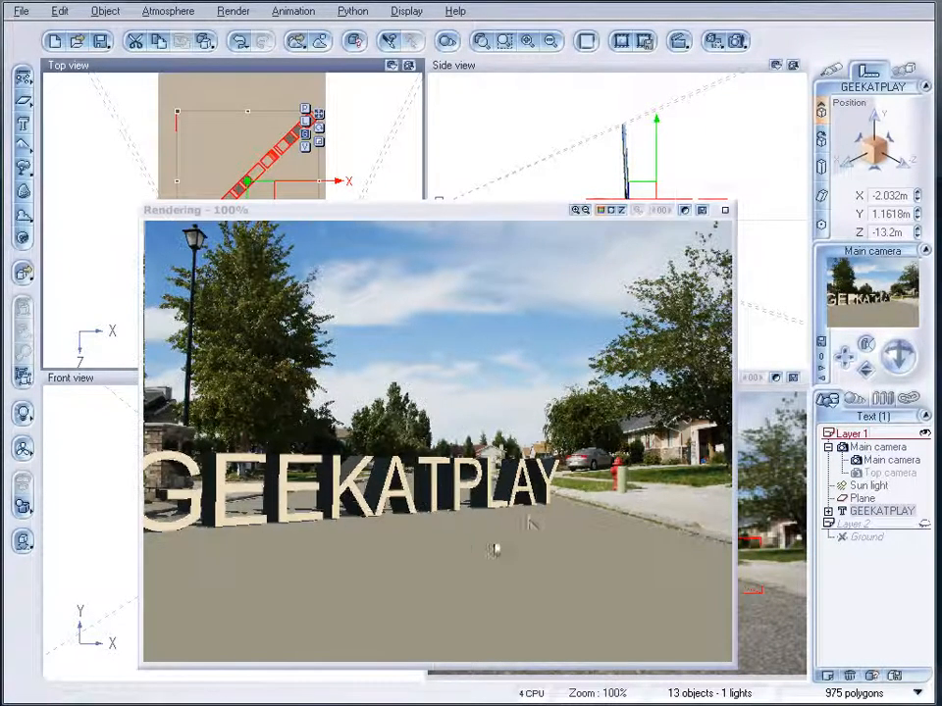
Close the render and rotate the GEEKATPLAY text further so it runs more steeply down the road
left_click(726, 210)
mouse_move(328, 261)
left_mouse_down()
mouse_move(343, 227)
mouse_move(337, 242)
left_mouse_up()
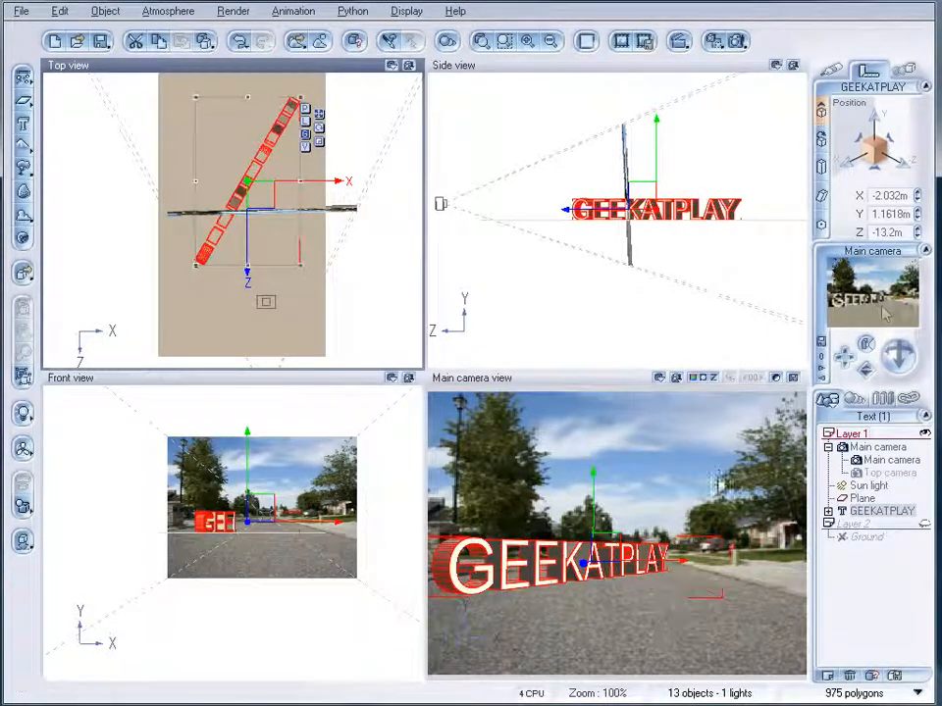
Move the sun light behind and left of the camera, to about X -21.41 m, Y 12.45 m, Z 31.33 m, and check it in a render
left_click(882, 486)
left_click_drag(616, 237, 696, 99)
left_click_drag(692, 175, 653, 182)
left_click_drag(246, 200, 102, 208)
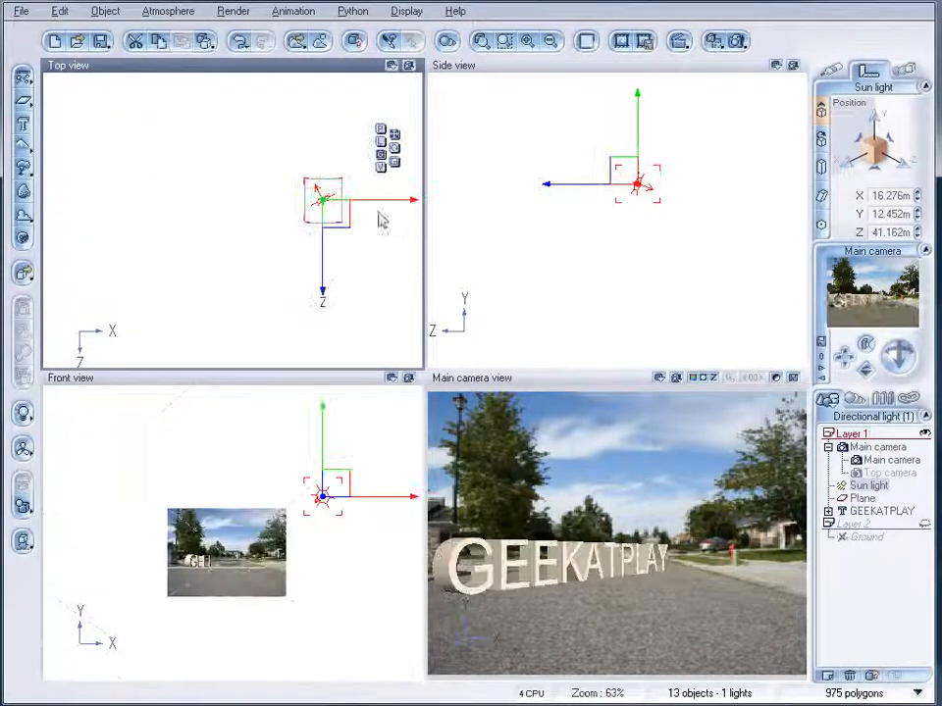
left_click_drag(272, 224, 189, 203)
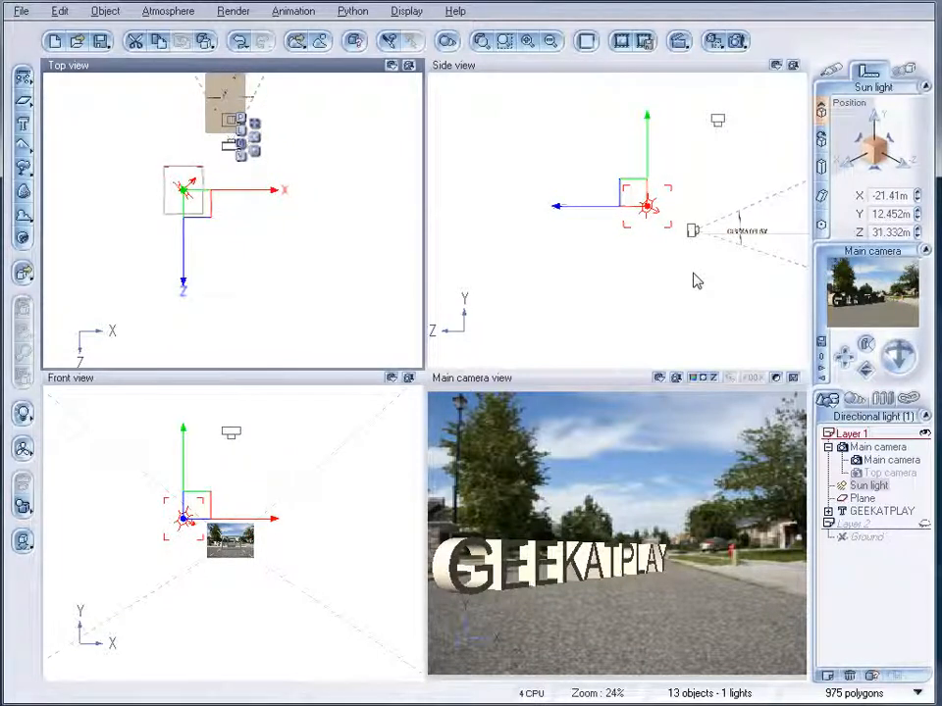
left_click(737, 41)
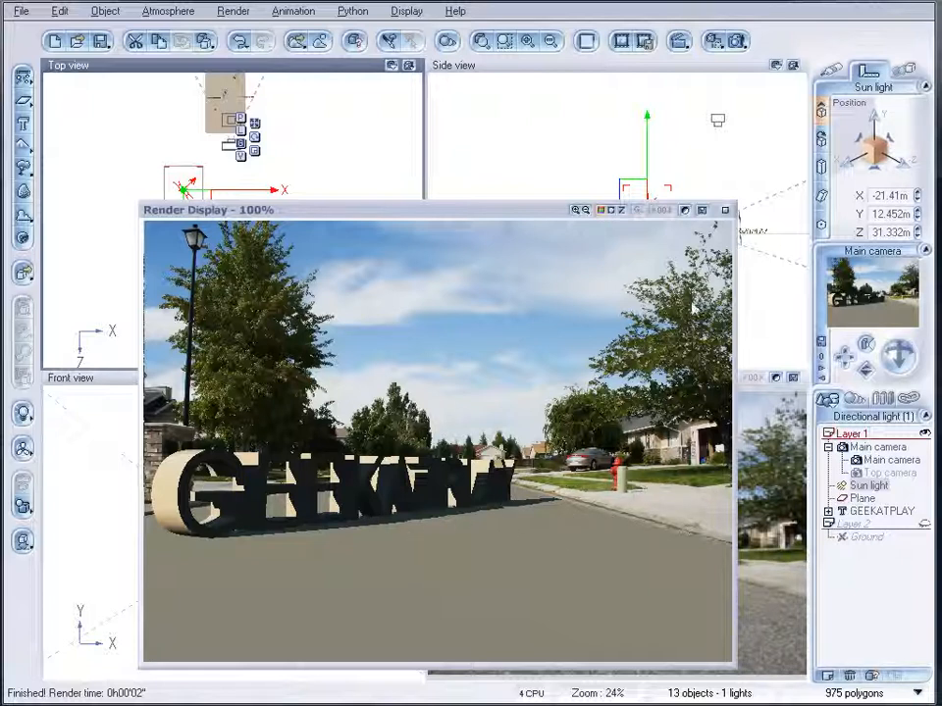
left_click(726, 211)
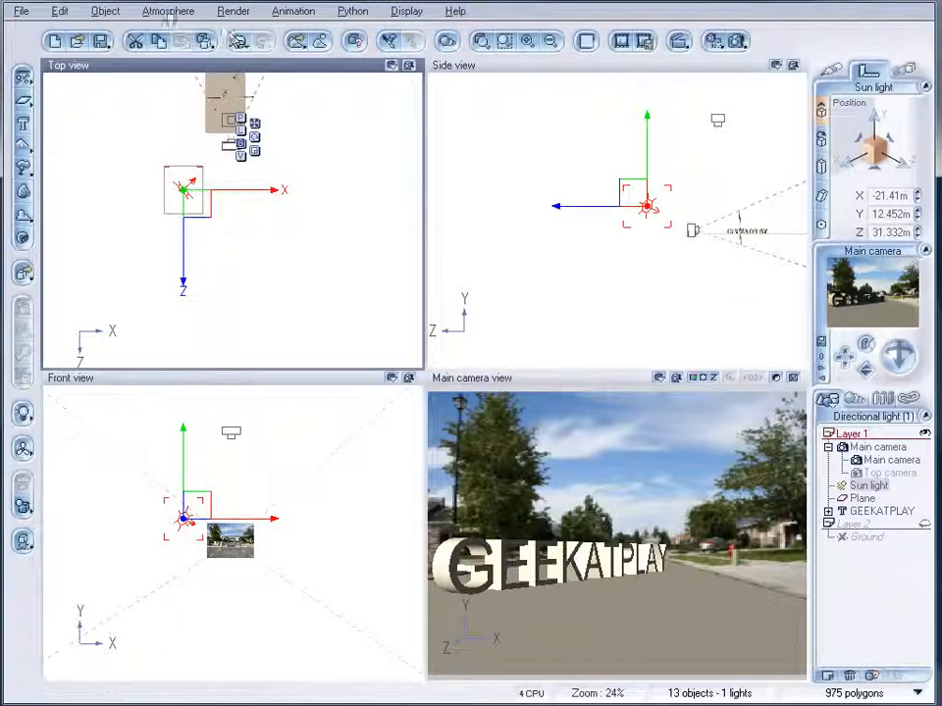
Change the atmosphere's ambient light colour to a dark grey-green
left_click(168, 11)
left_click(224, 91)
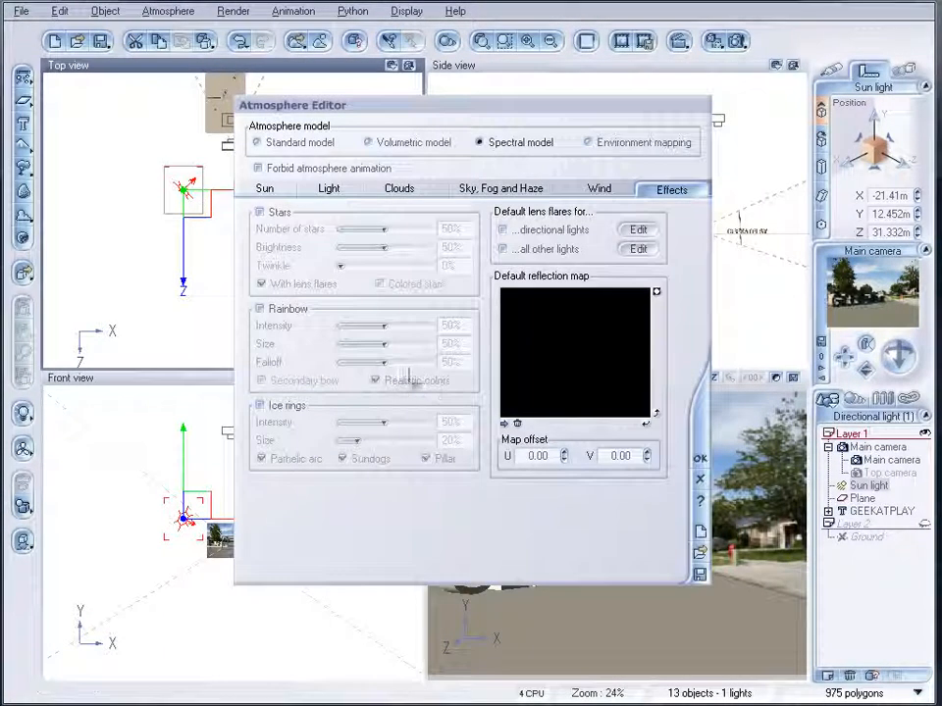
left_click(330, 189)
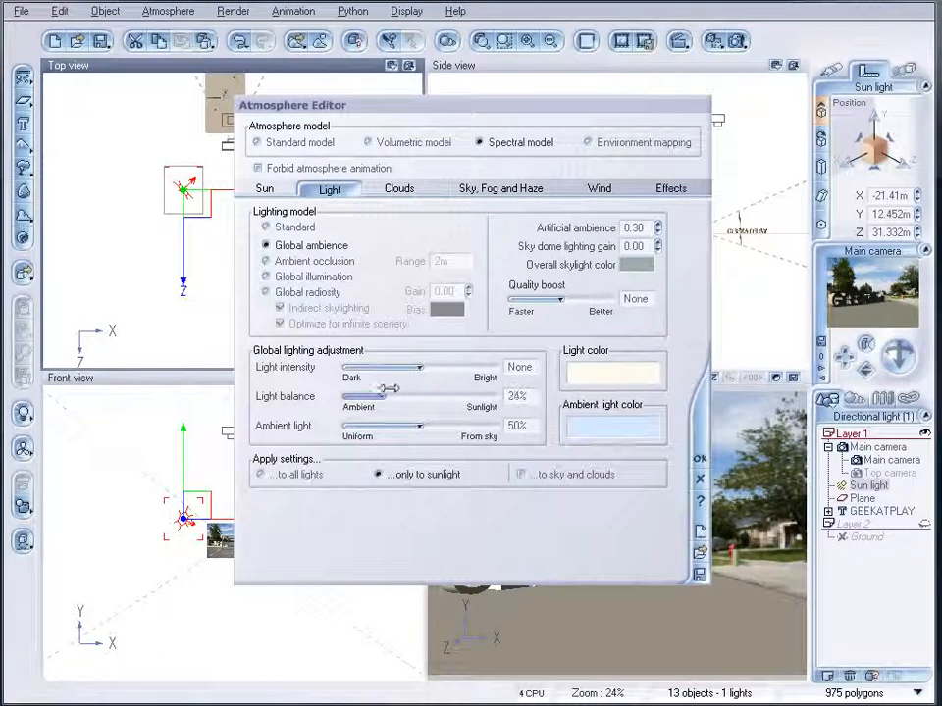
right_click(605, 431)
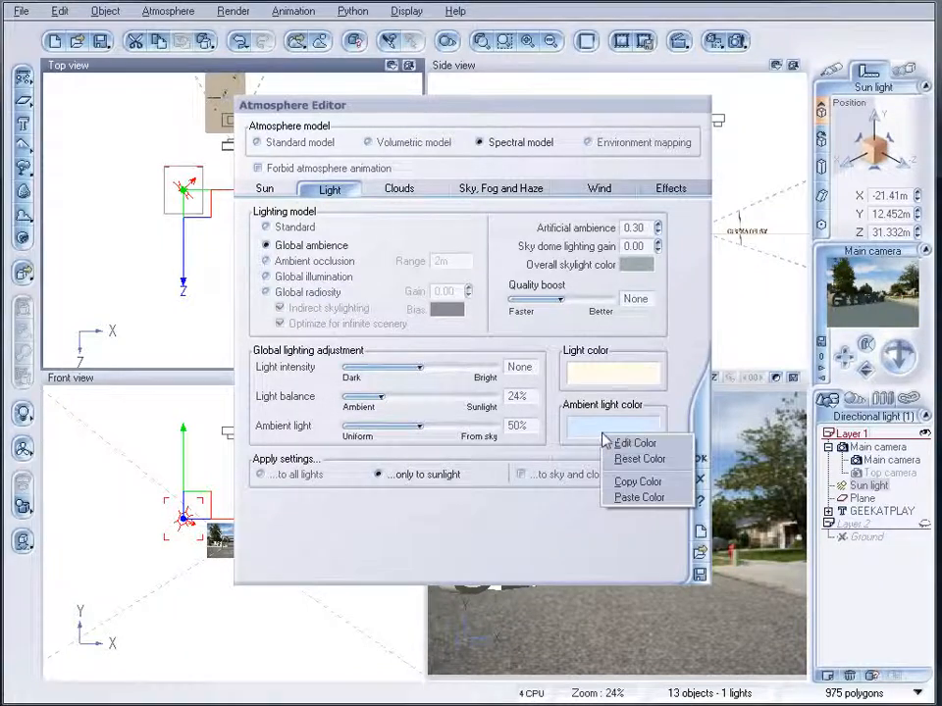
left_click(626, 442)
left_click(422, 429)
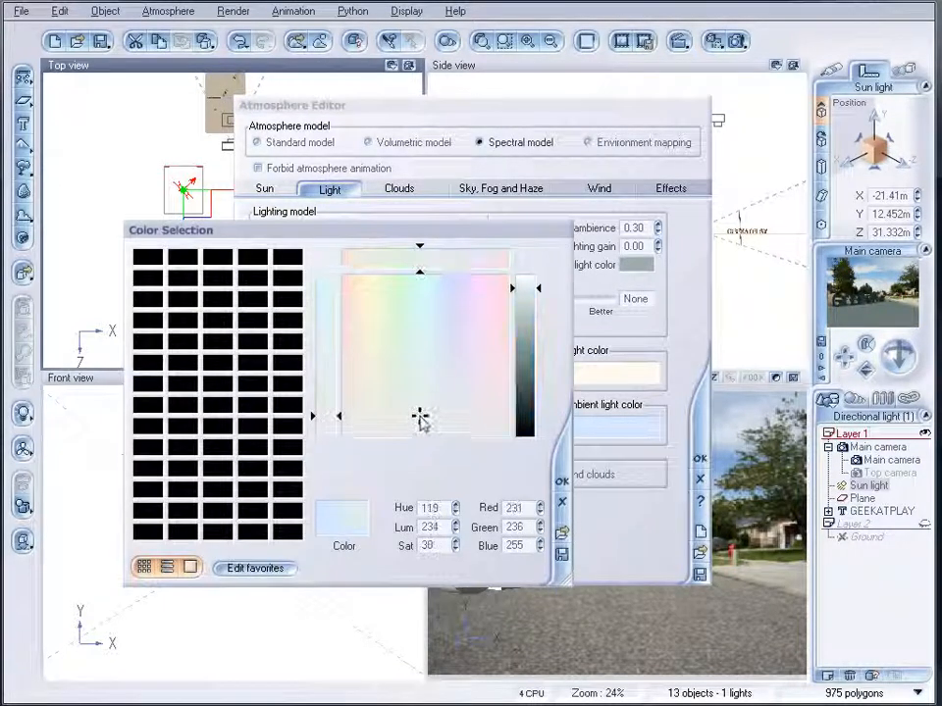
left_click(526, 374)
left_click(562, 482)
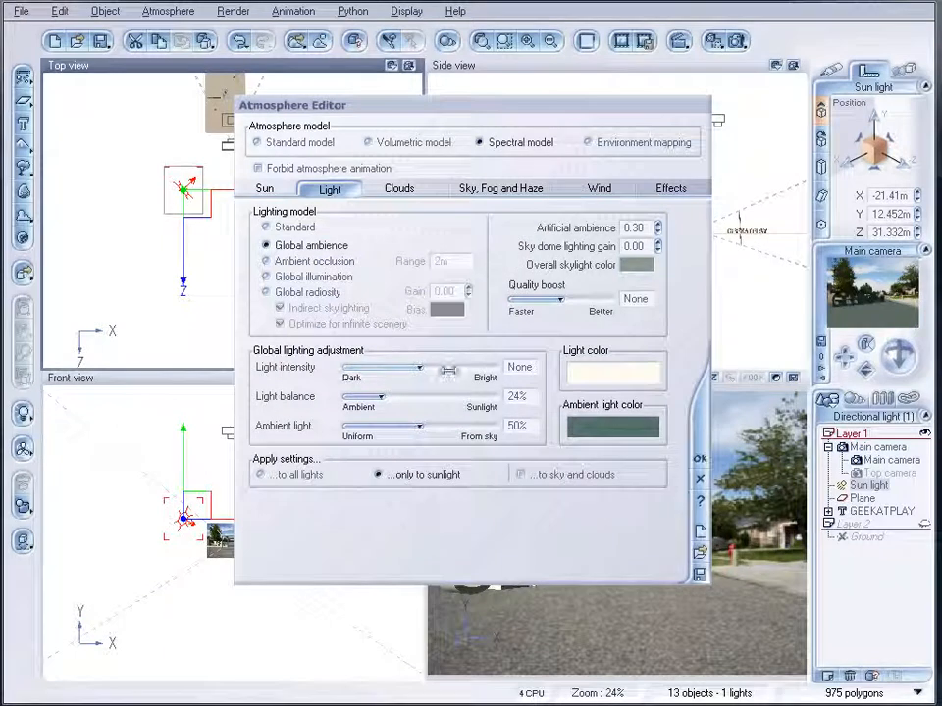
Set the atmosphere's light intensity to +0.21 and light balance to 38%, and check the lighting in a render
left_click_drag(426, 369, 429, 369)
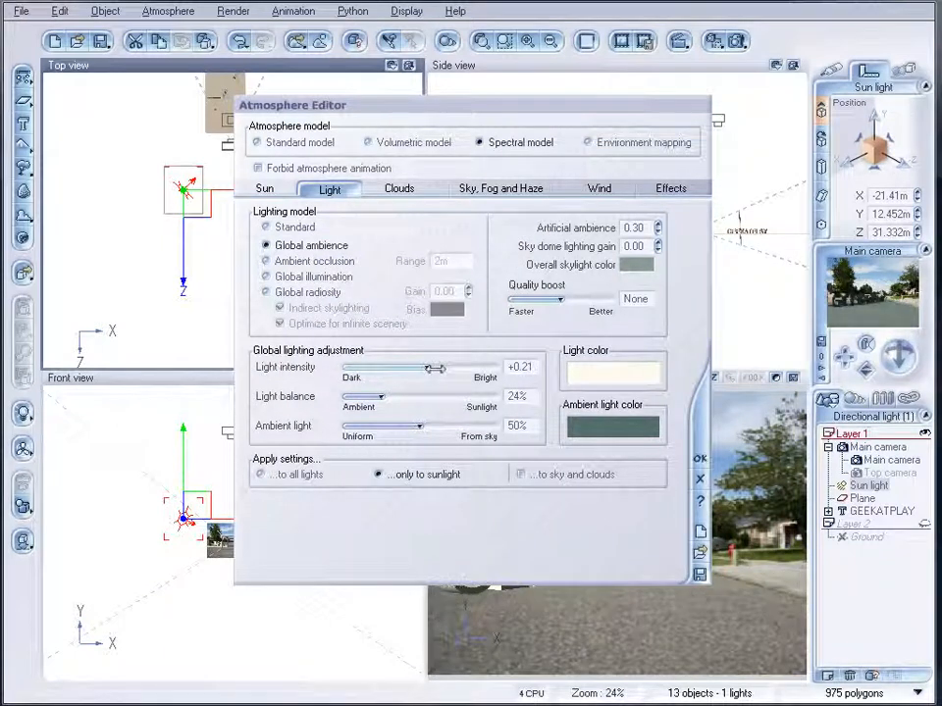
left_click_drag(362, 389, 405, 393)
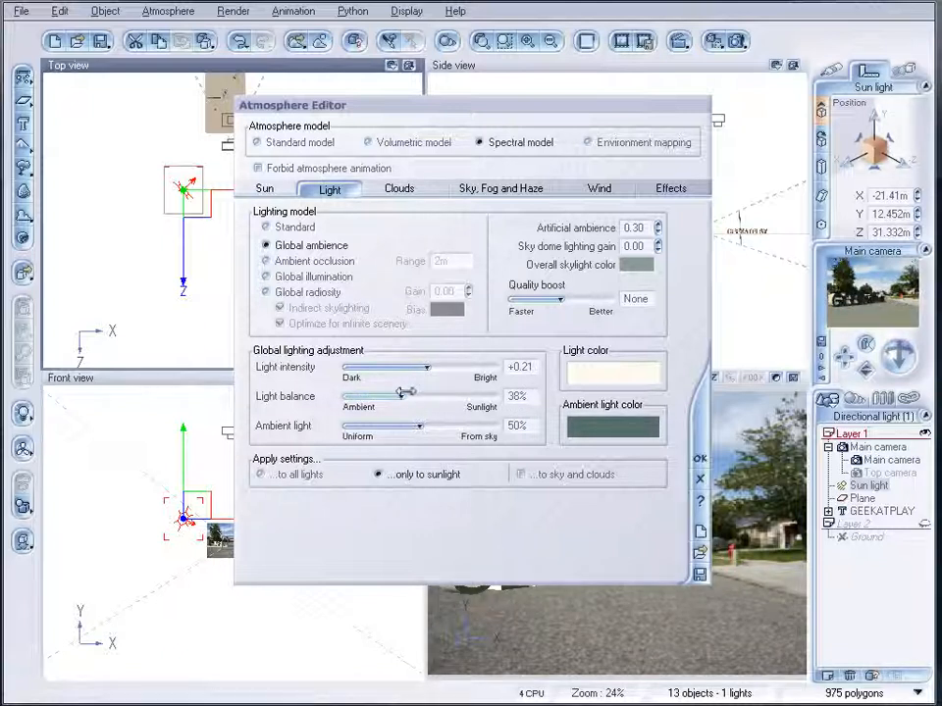
left_click(701, 458)
left_click(547, 37)
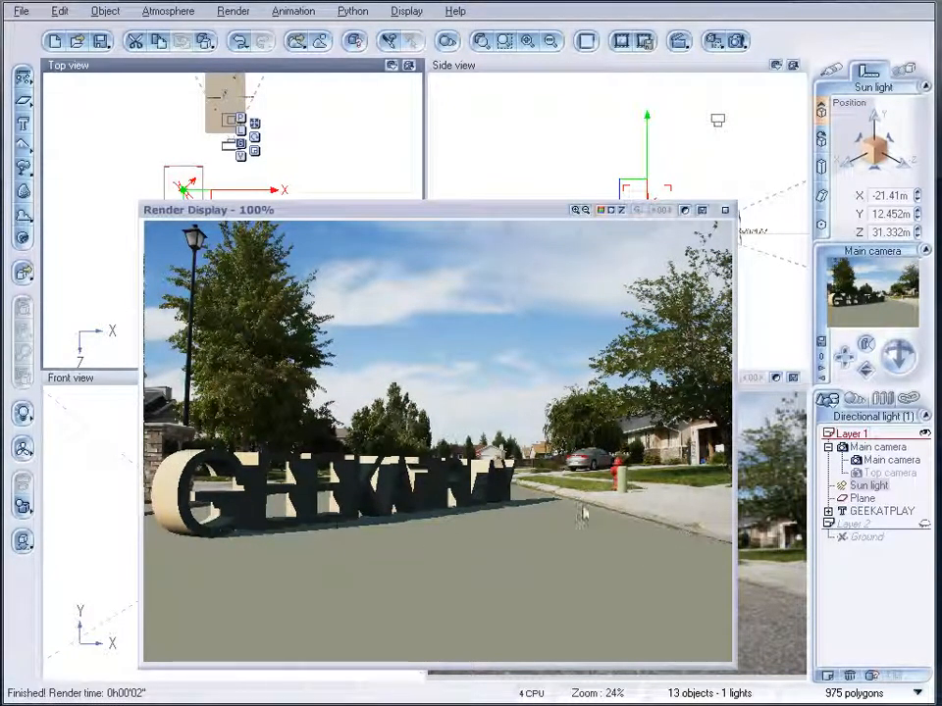
left_click(726, 210)
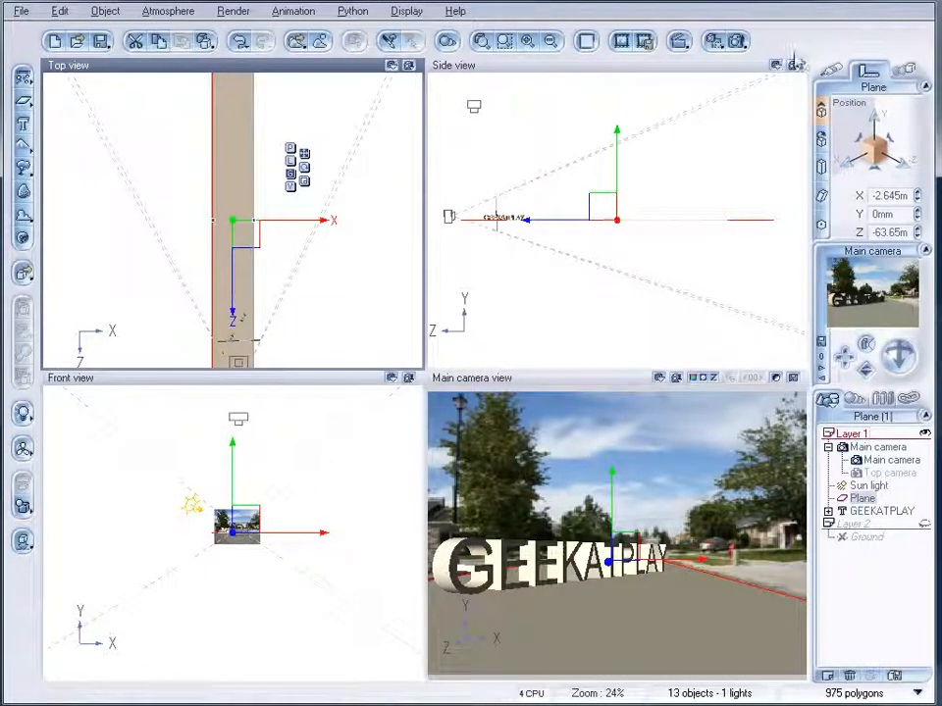
Switch the road plane's material to a mapped picture using roadsurfice.jpg and check it in a render
left_click(832, 68)
double_click(852, 130)
left_click_drag(563, 70, 509, 163)
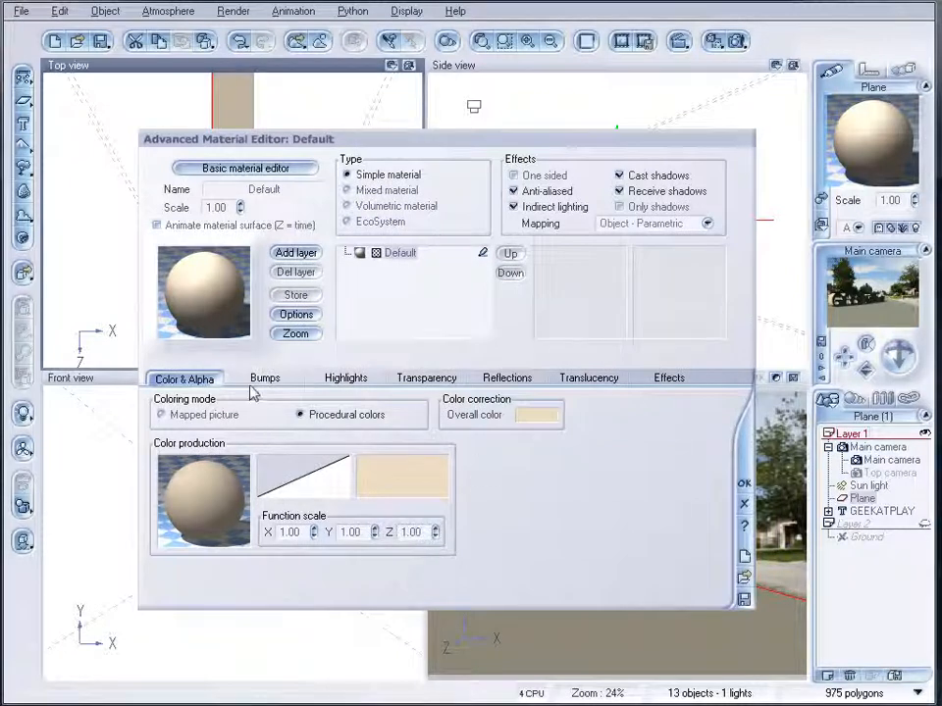
left_click(204, 417)
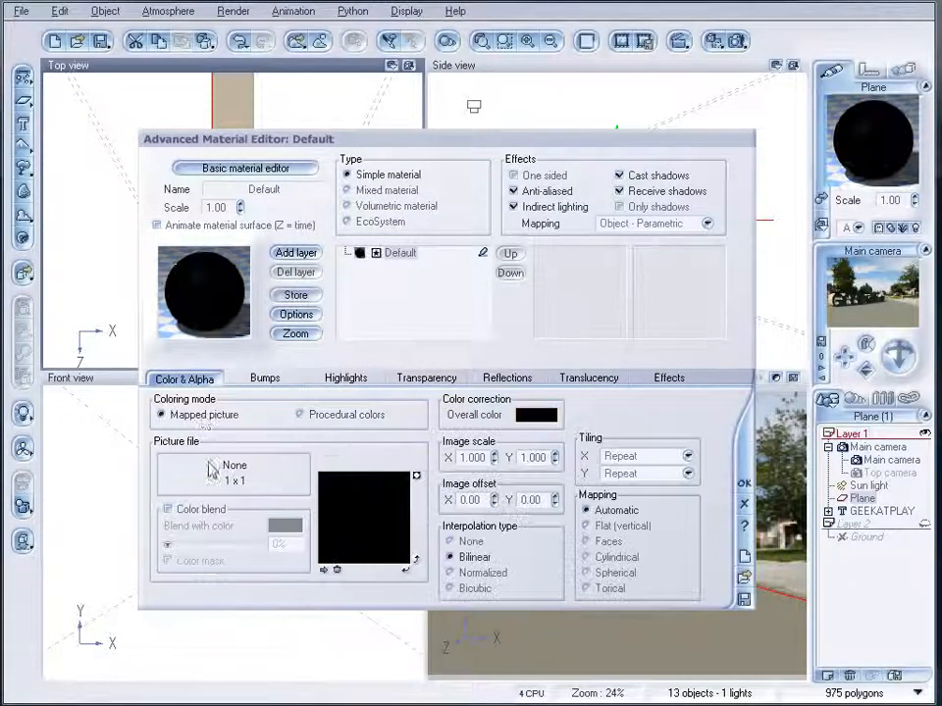
left_click(324, 570)
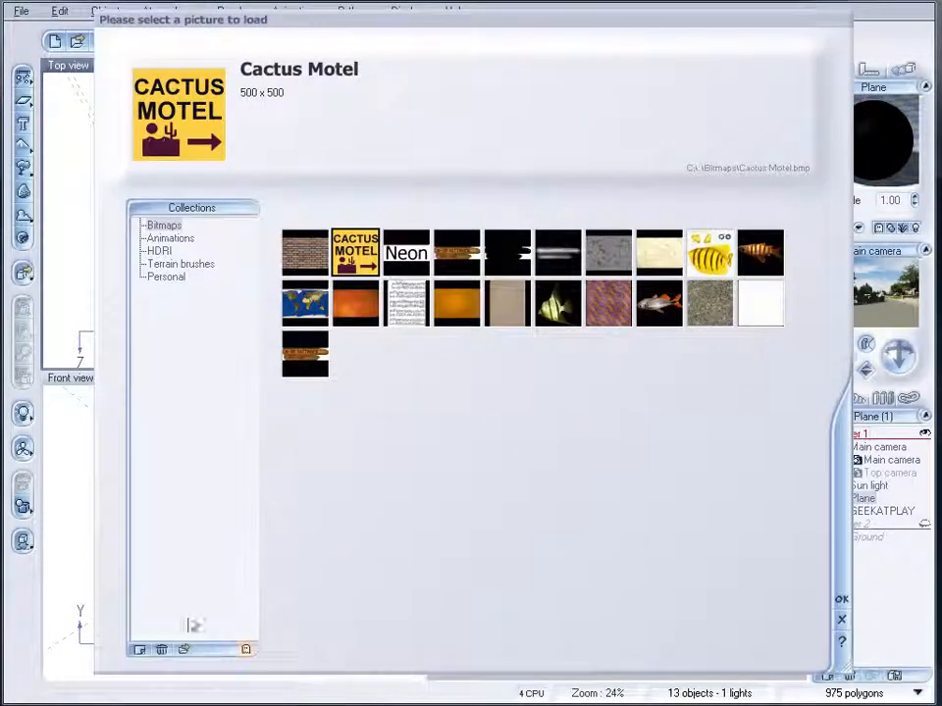
left_click(182, 650)
left_click(485, 160)
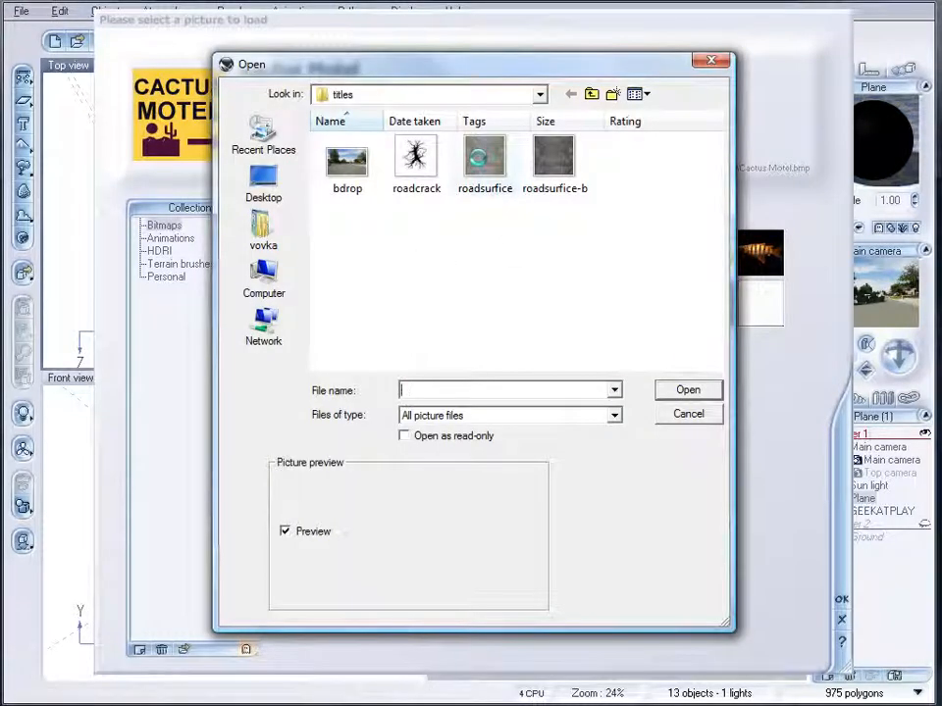
left_click(697, 391)
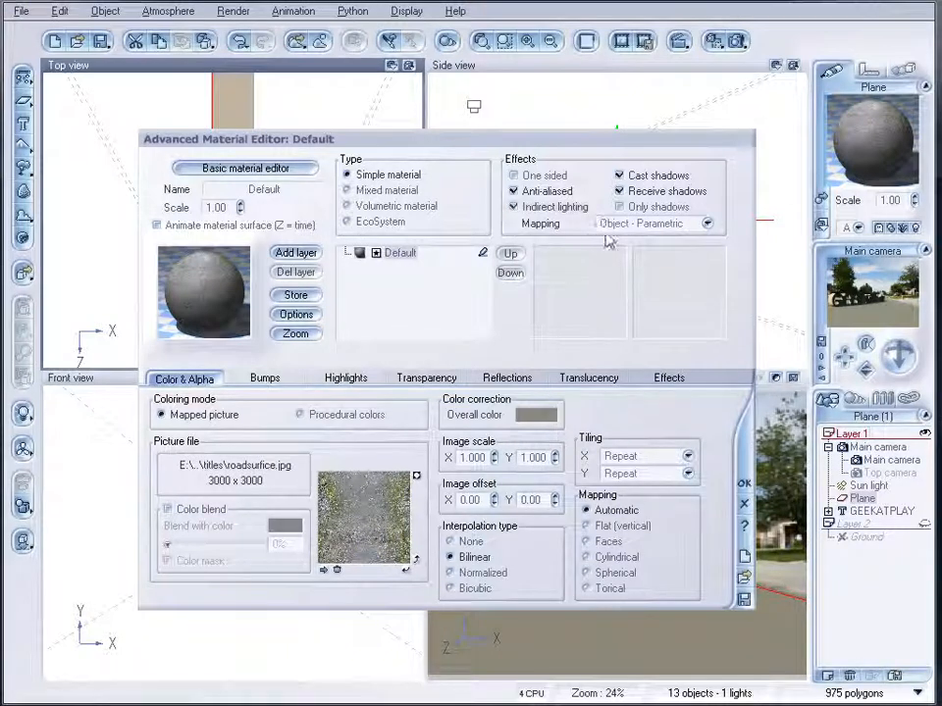
left_click(743, 487)
left_click(713, 41)
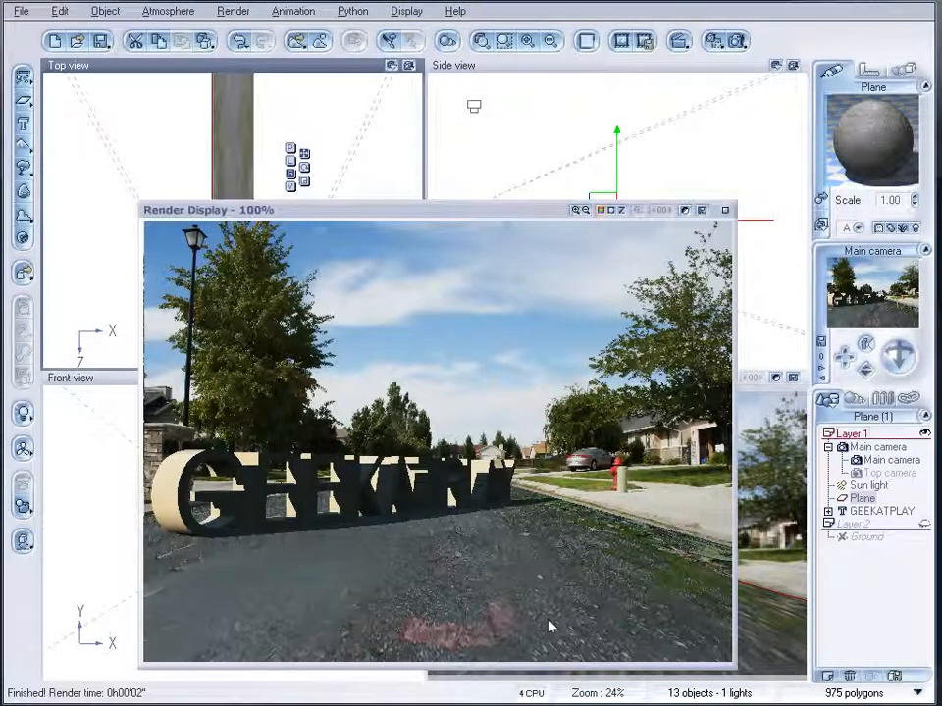
left_click(724, 210)
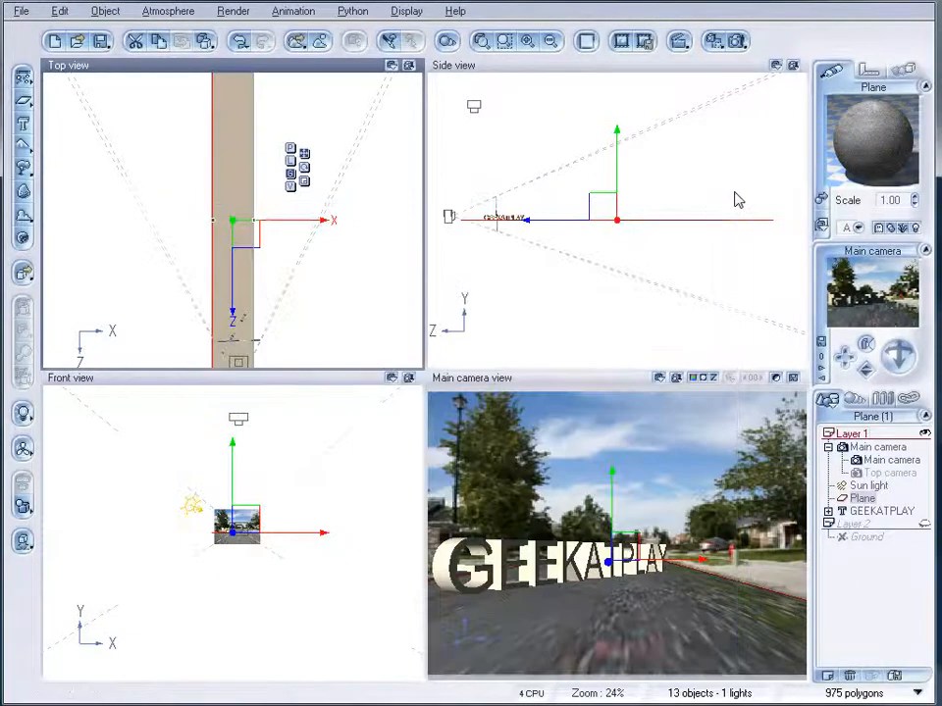
Set the road texture's Y image scale to 0.200, test it in a render, and accept the material
double_click(854, 143)
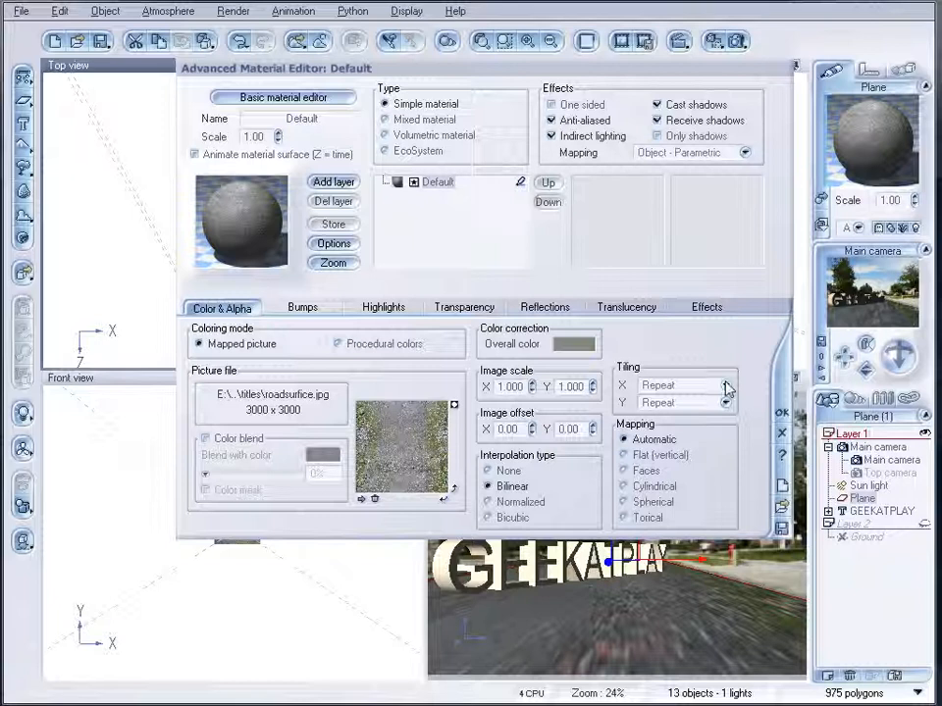
double_click(571, 387)
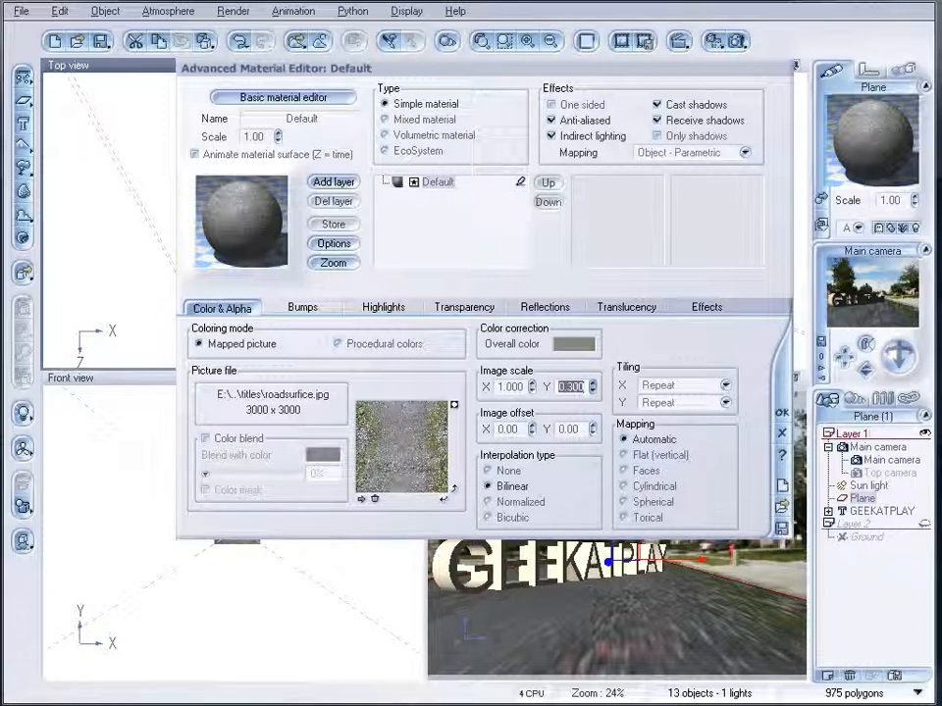
left_click(591, 390)
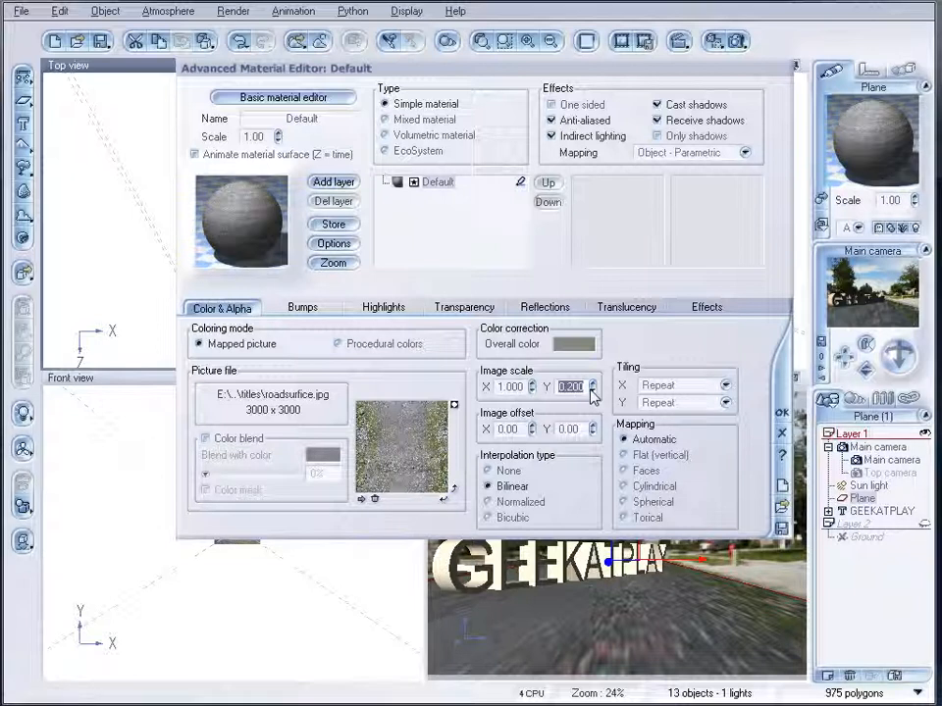
left_click(736, 40)
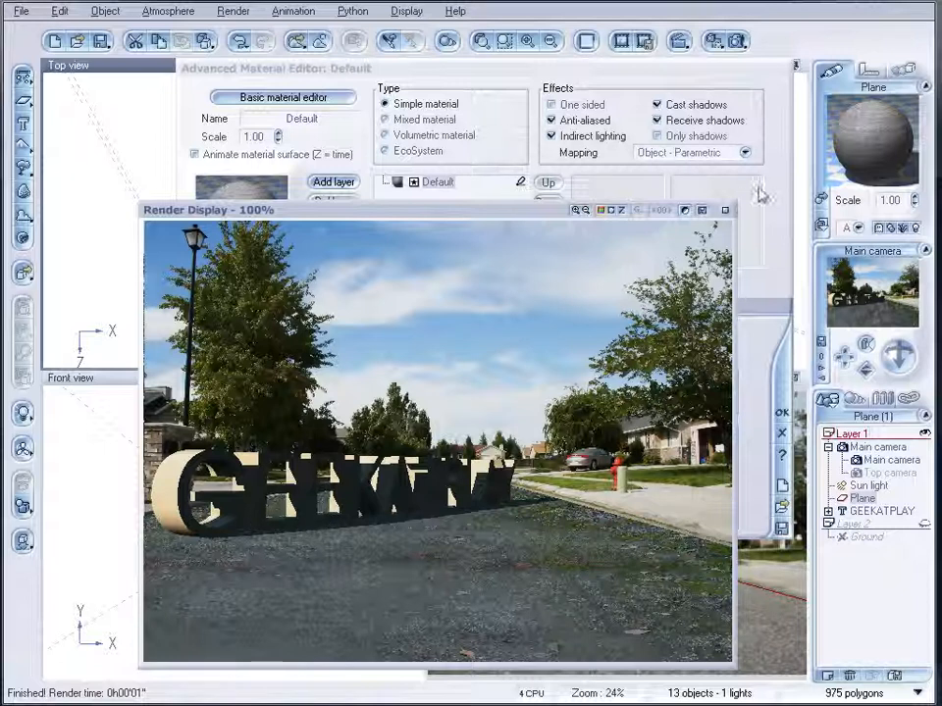
left_click(726, 211)
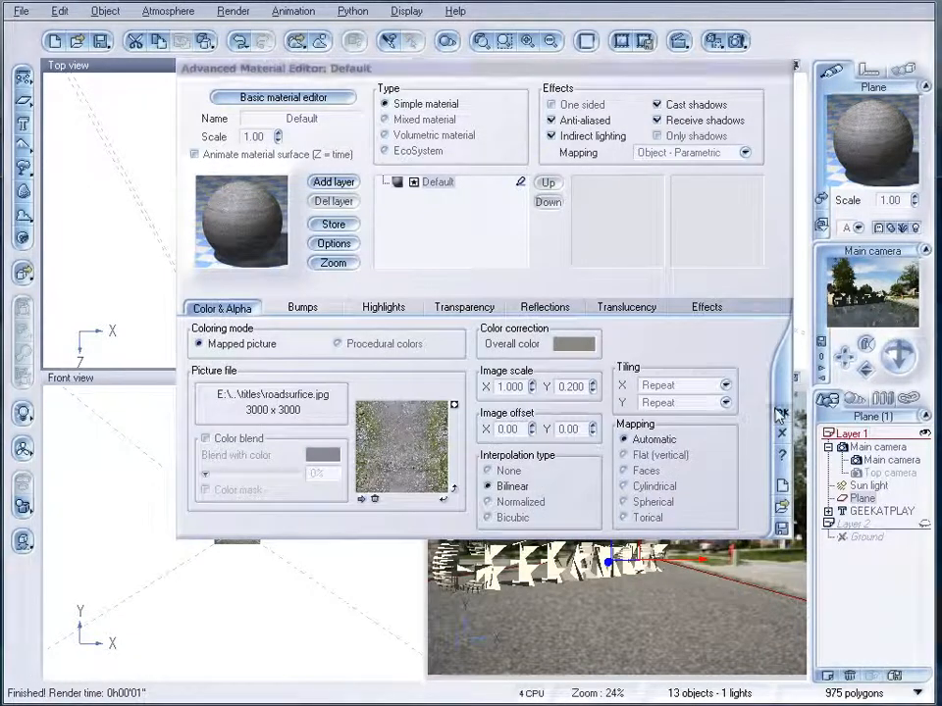
left_click(781, 413)
Give the GEEKATPLAY text the Dark Concret material, lighten its overall colour to about RGB 164, 167, 163, and render the scene
left_click(882, 511)
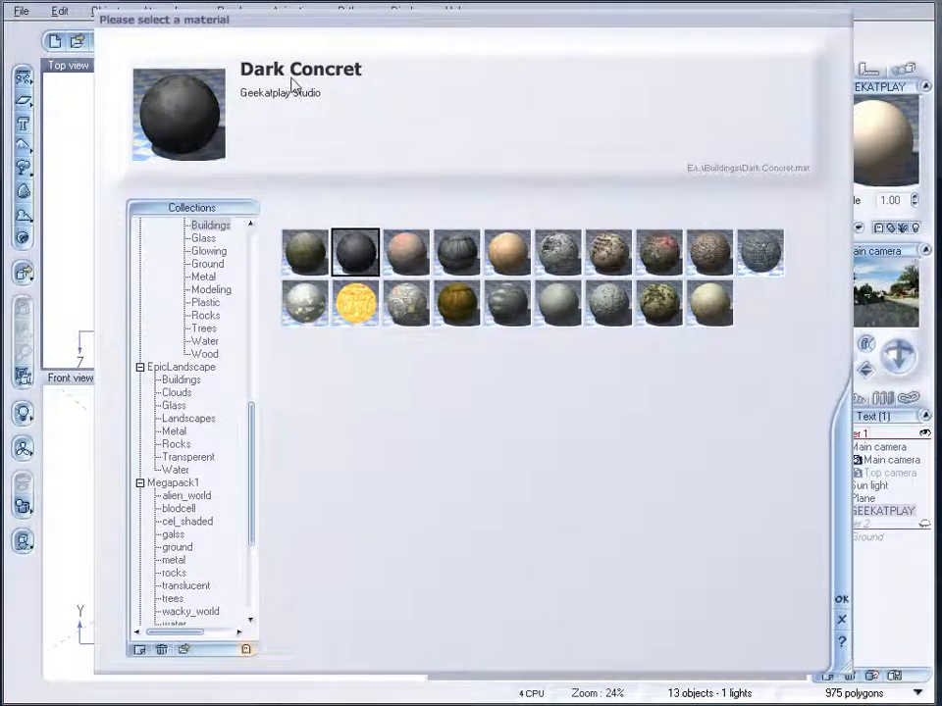
left_click(842, 600)
double_click(880, 180)
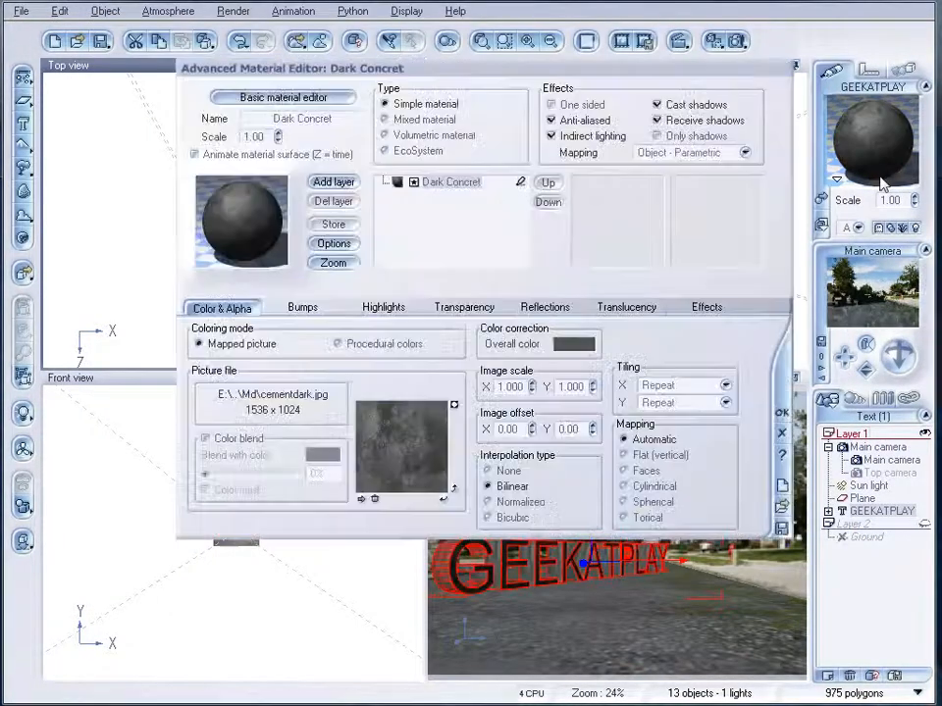
right_click(597, 343)
left_click(608, 352)
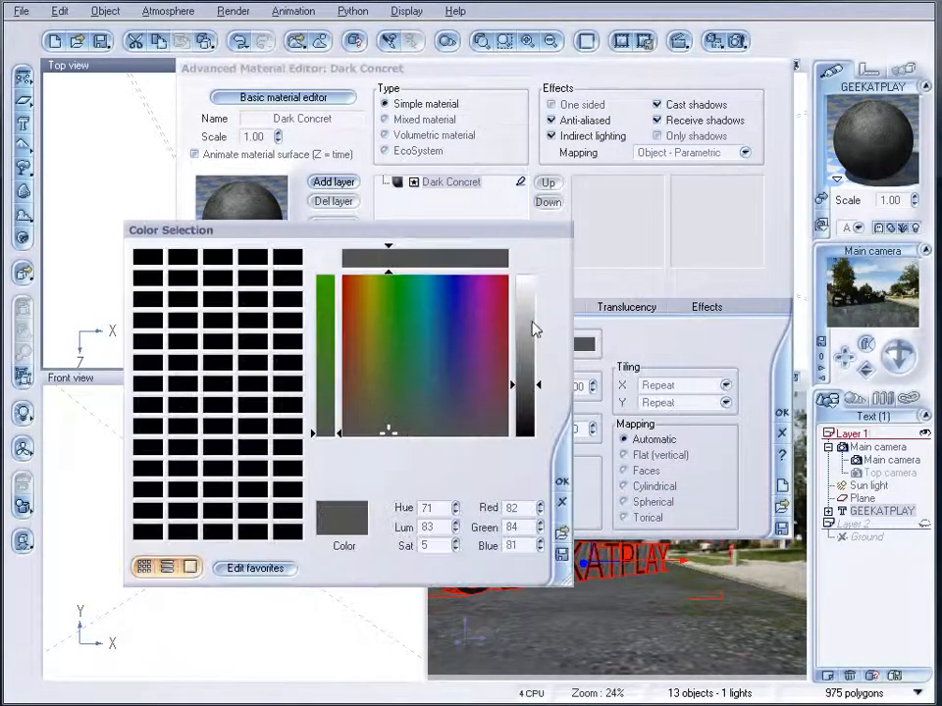
left_click_drag(529, 343, 518, 322)
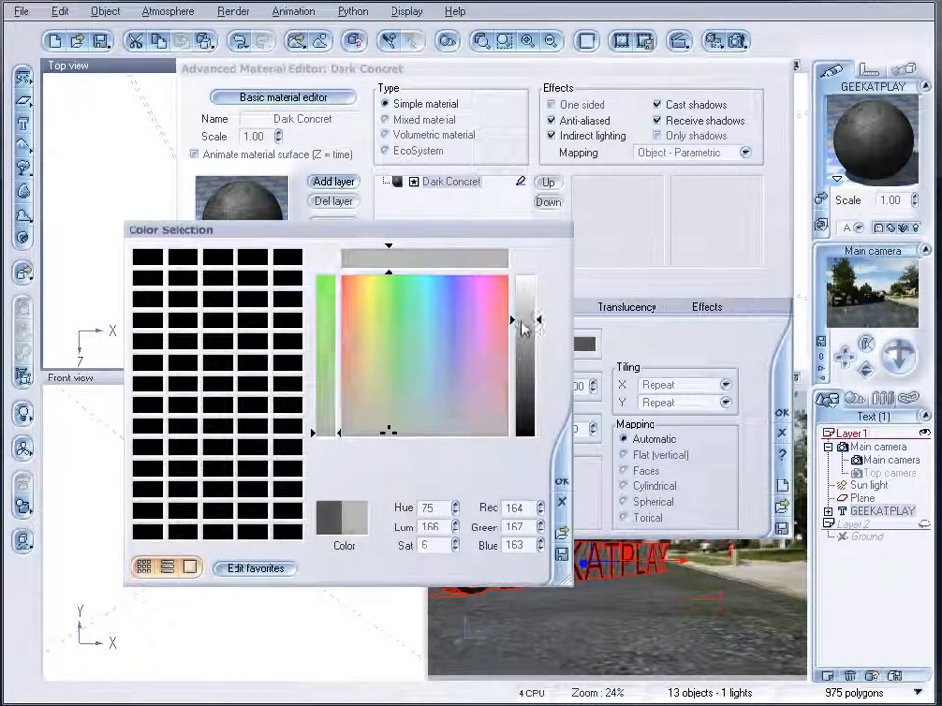
left_click(564, 485)
left_click(782, 412)
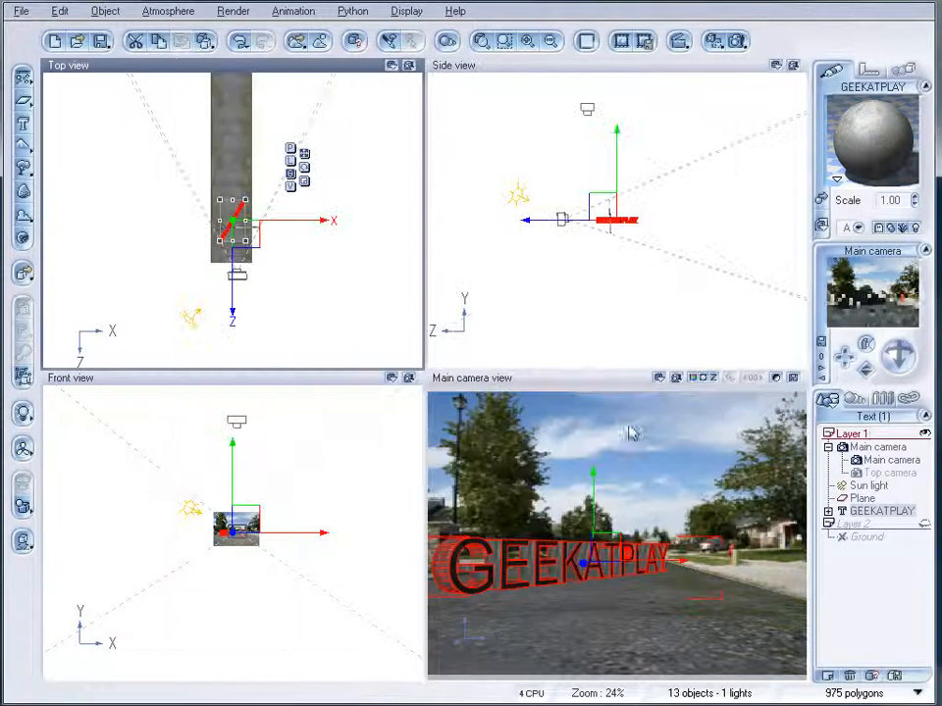
left_click(735, 40)
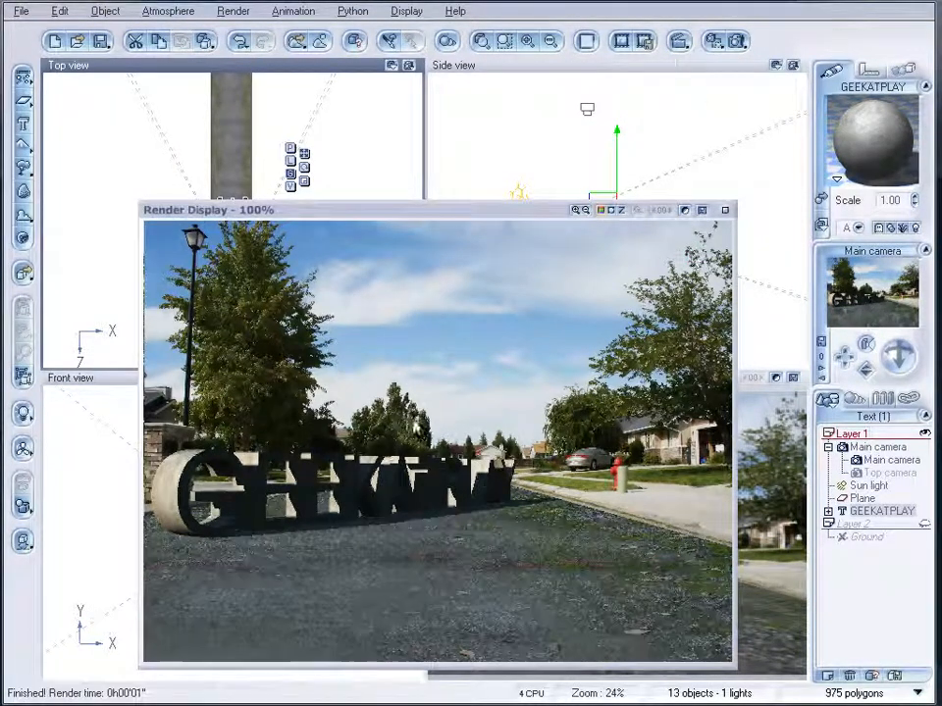
left_click(725, 210)
Add a point light, place it beside the road to the right of the text, and raise it above the letters
right_click_drag(301, 247, 295, 182)
scroll(305, 277, "up", 4)
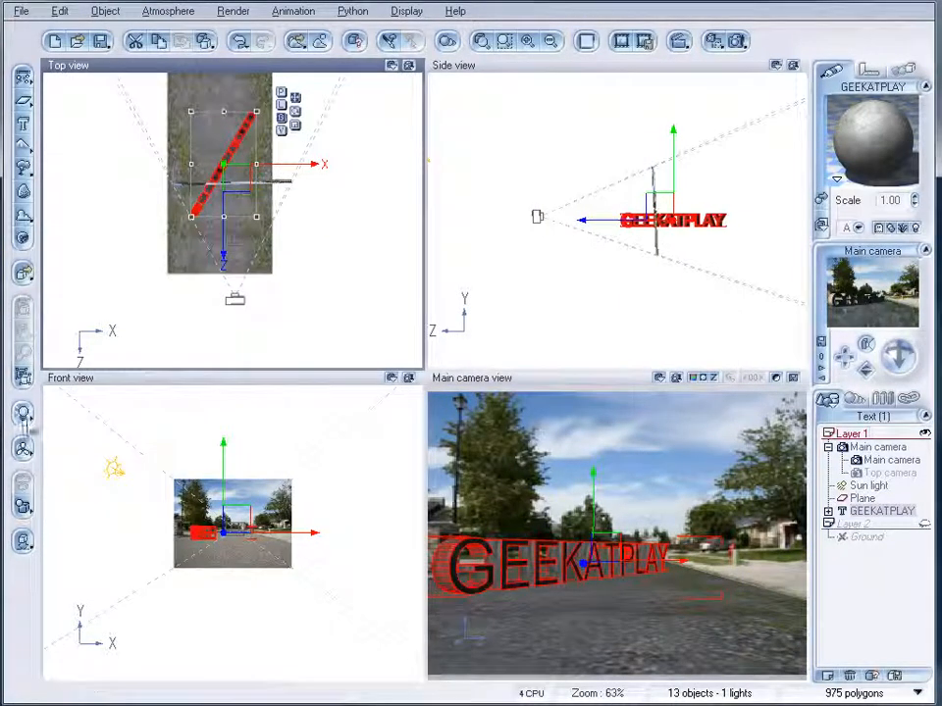
left_click(23, 412)
left_click_drag(246, 234, 293, 202)
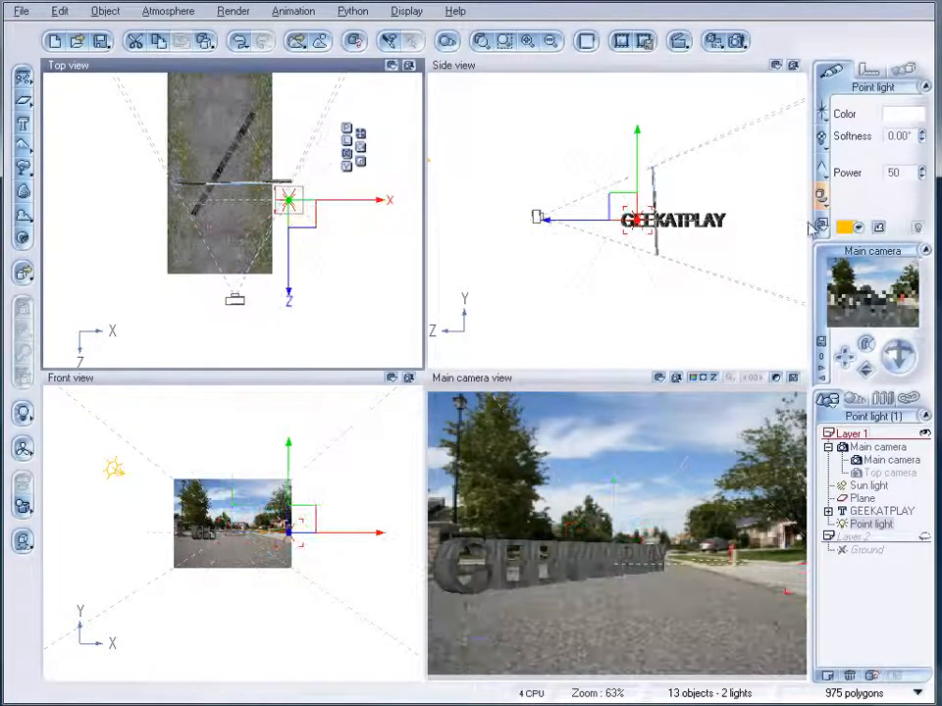
left_click_drag(620, 204, 619, 183)
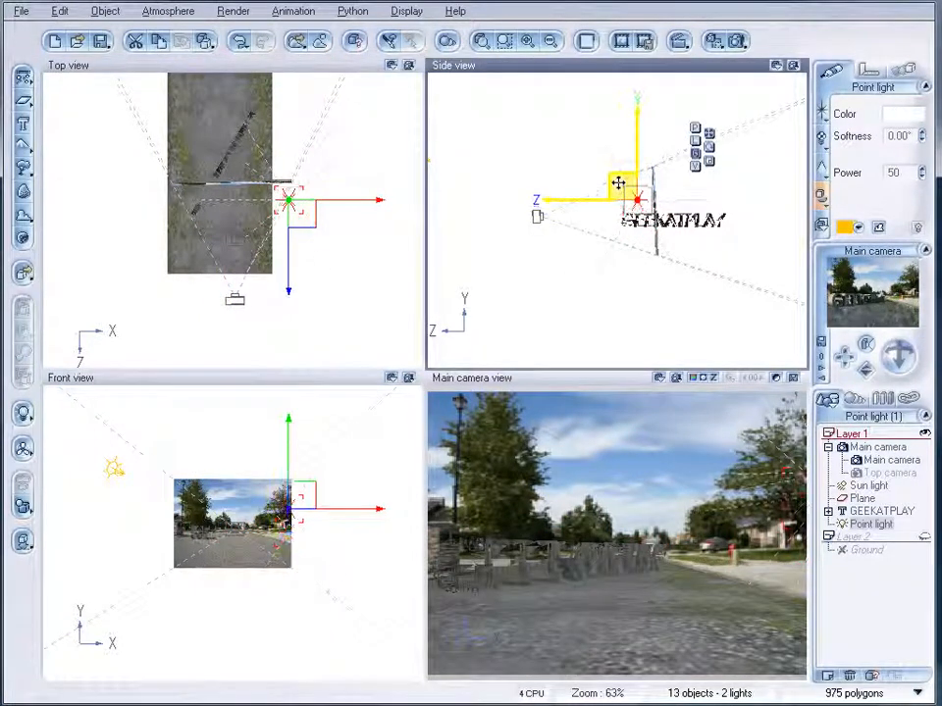
Move the point light slightly farther from the camera, set its power to 70, and test the lighting in a render
left_click_drag(294, 208, 298, 195)
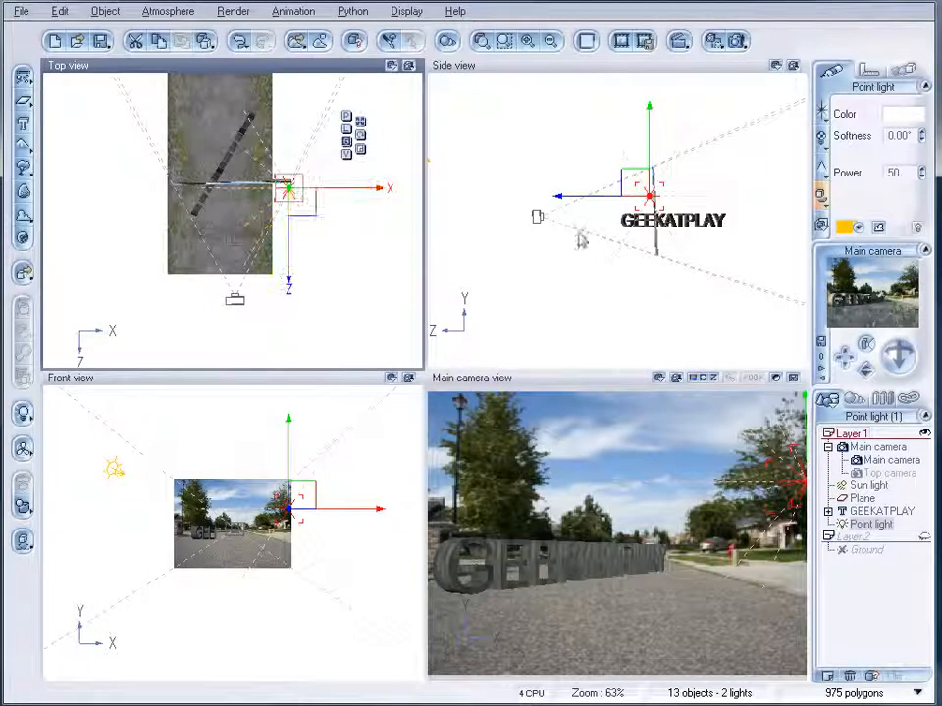
double_click(893, 173)
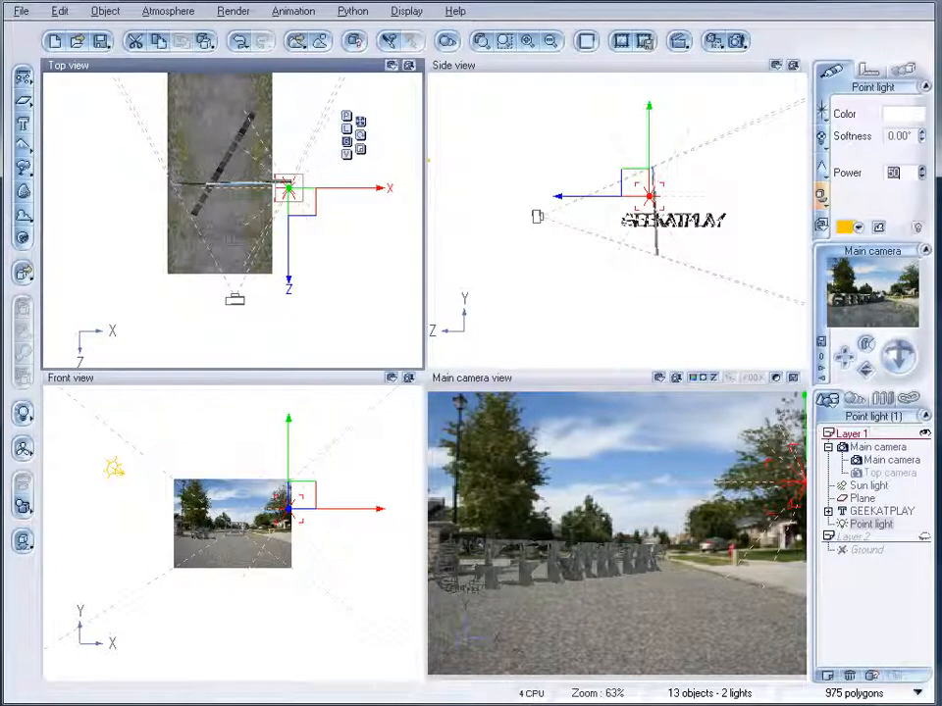
left_click(738, 40)
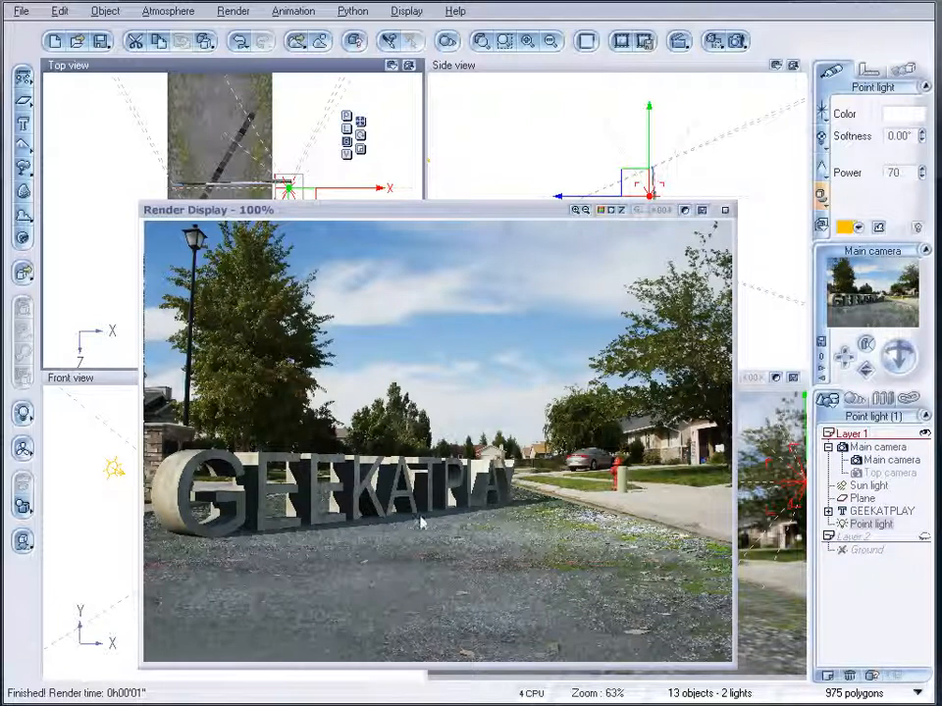
left_click(724, 211)
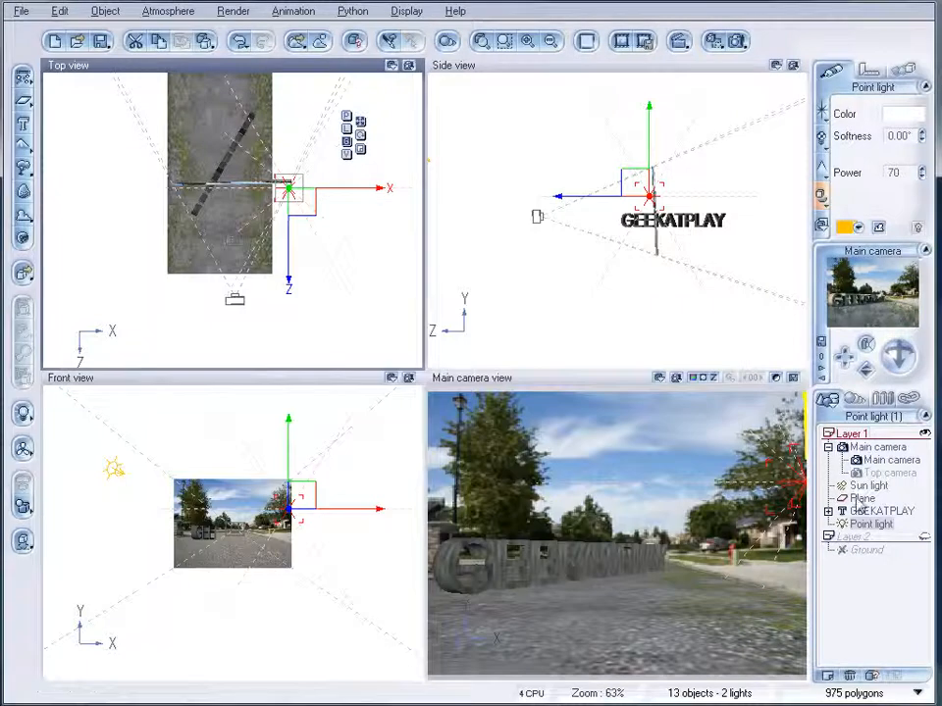
Enable a shadow map for the sun light with the soft, no hard shadows option, and check it in a render
left_click(869, 487)
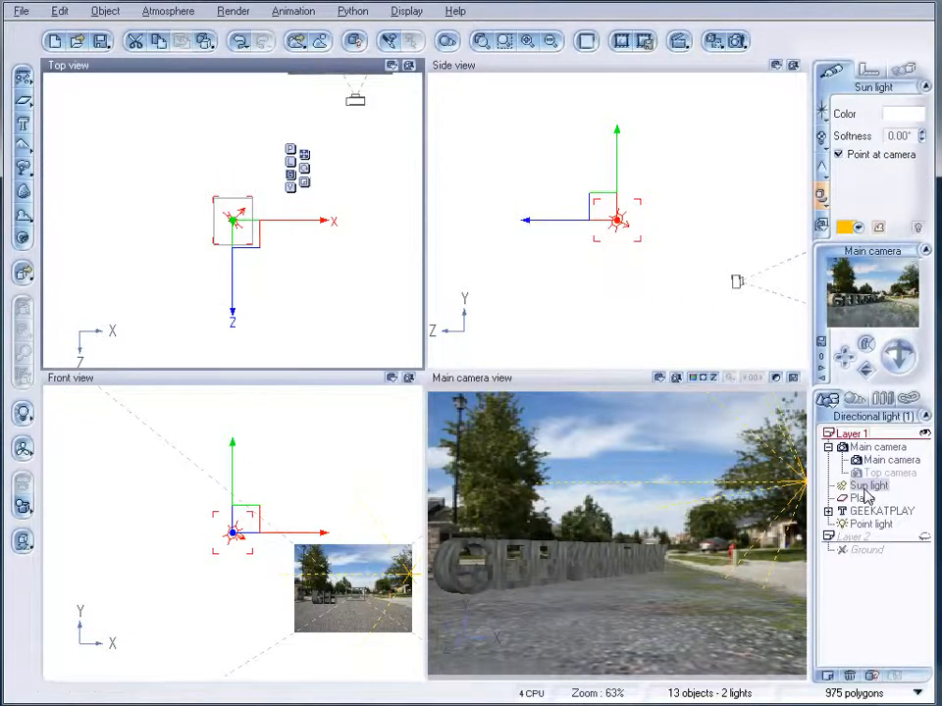
right_click(868, 496)
left_click(888, 423)
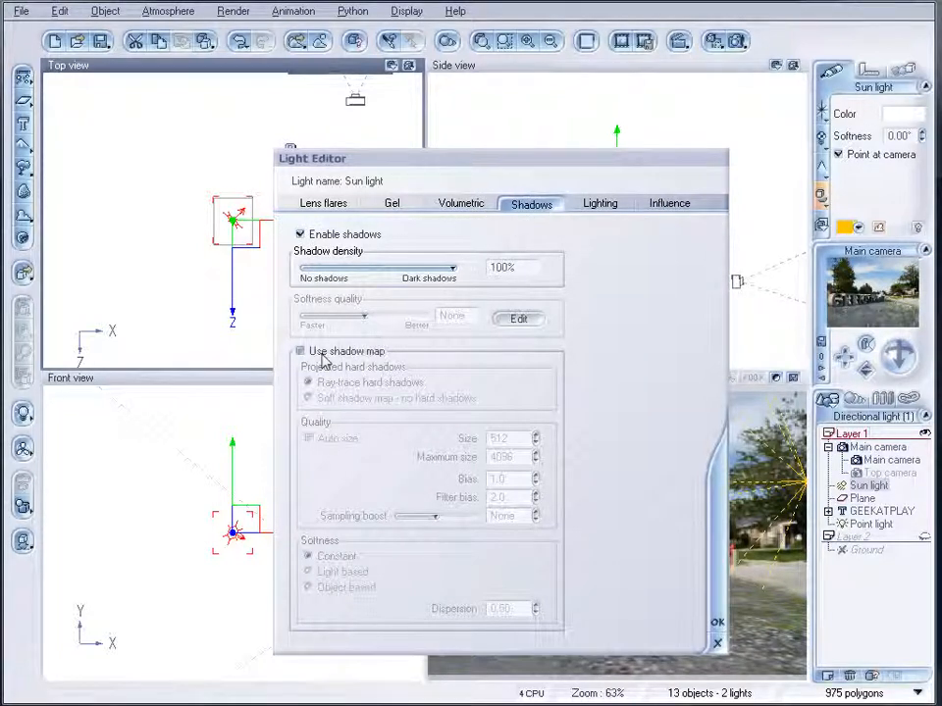
left_click(321, 356)
left_click(309, 398)
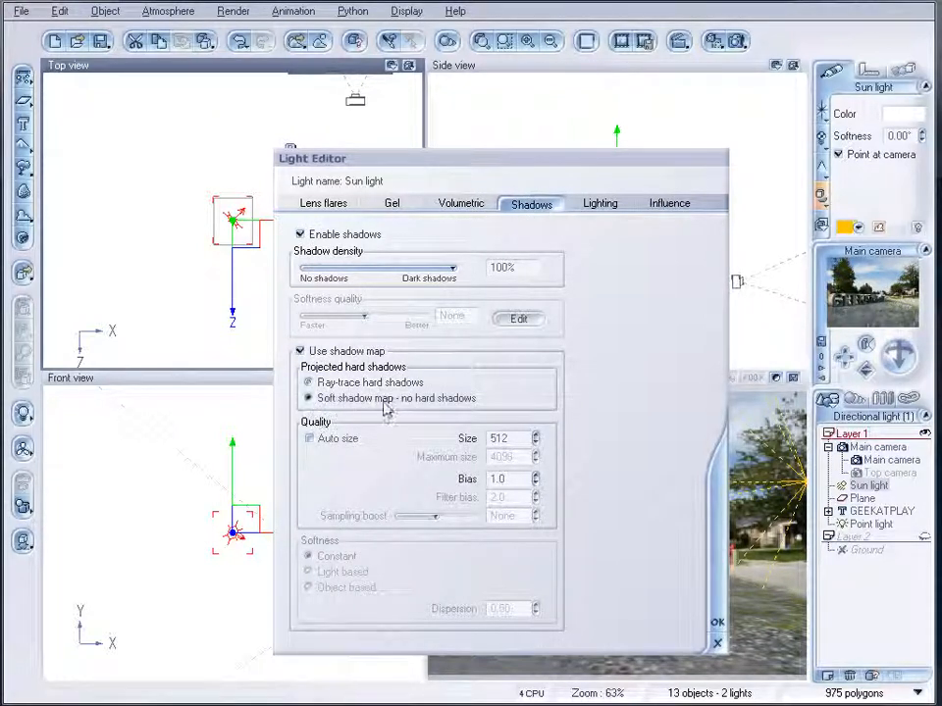
left_click(718, 625)
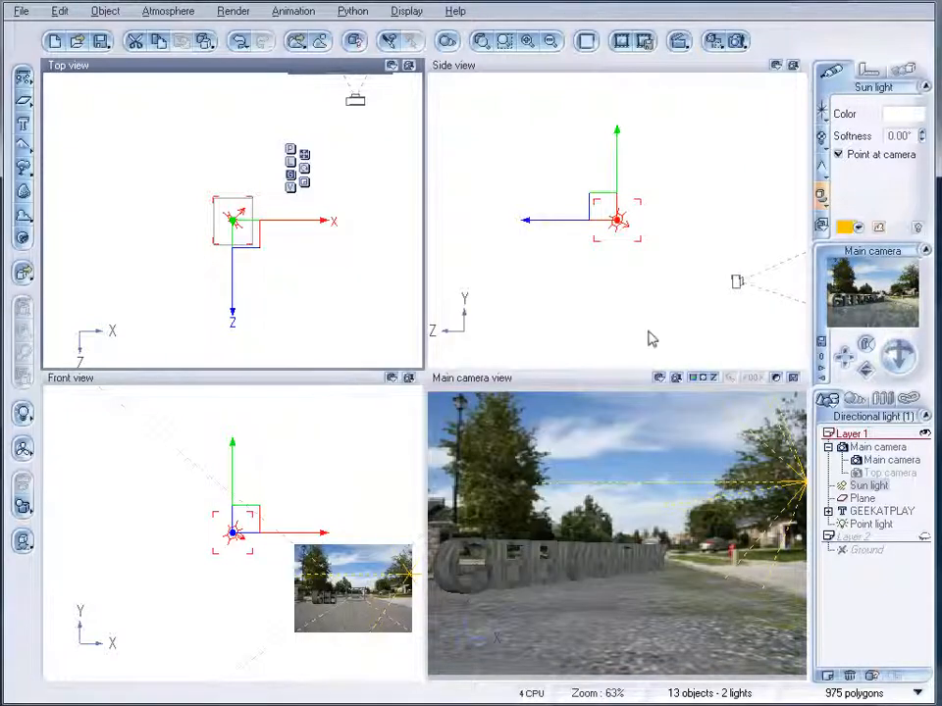
left_click(739, 44)
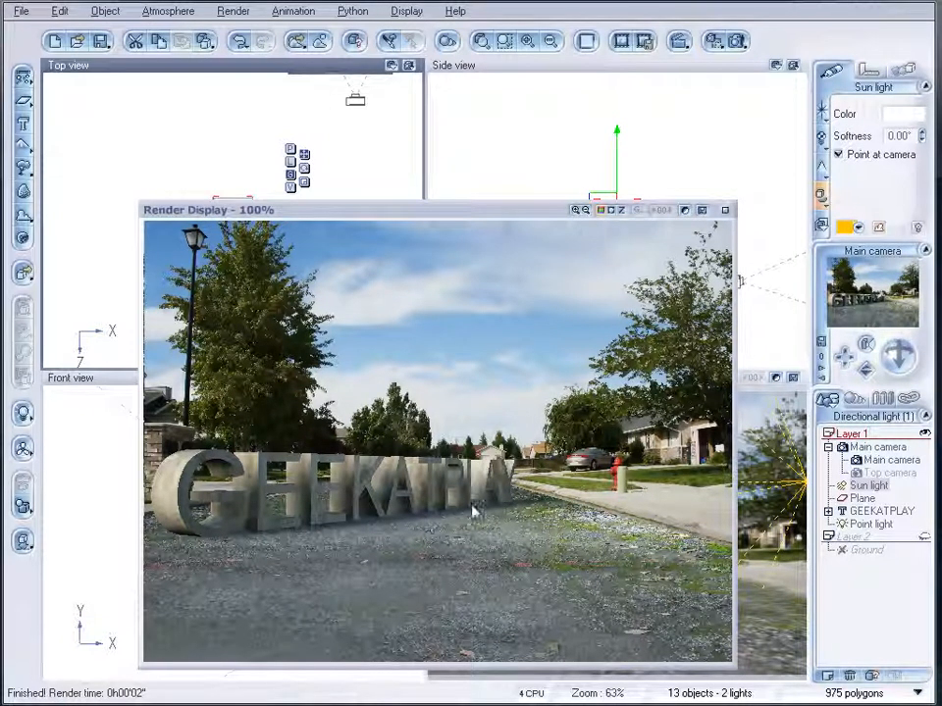
left_click(726, 210)
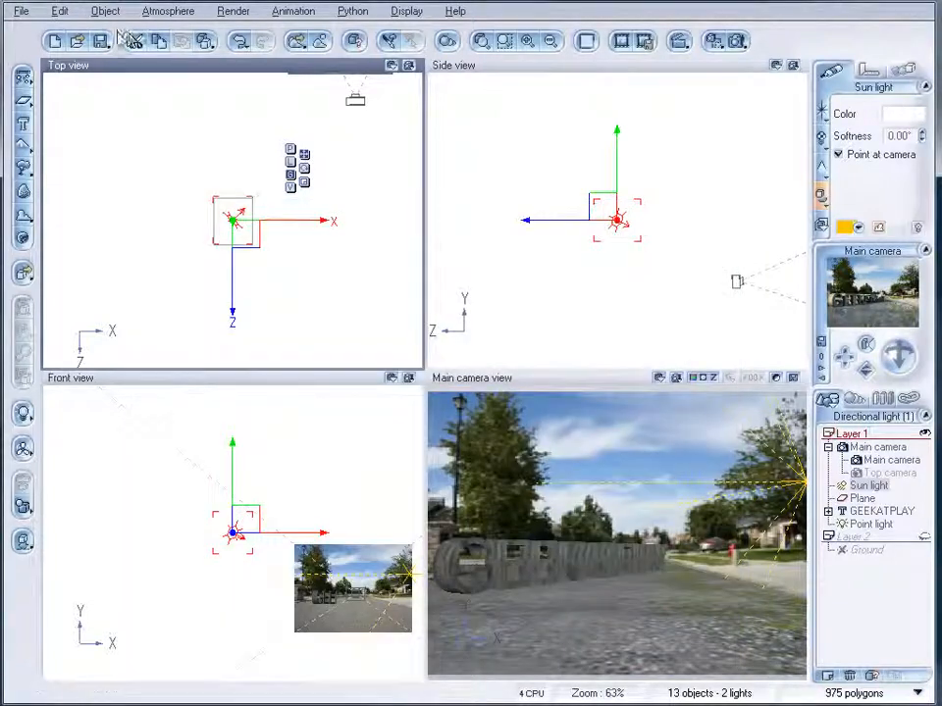
Switch the atmosphere's lighting model to Global radiosity, set the light intensity to None, and render the scene
left_click(159, 12)
left_click(182, 91)
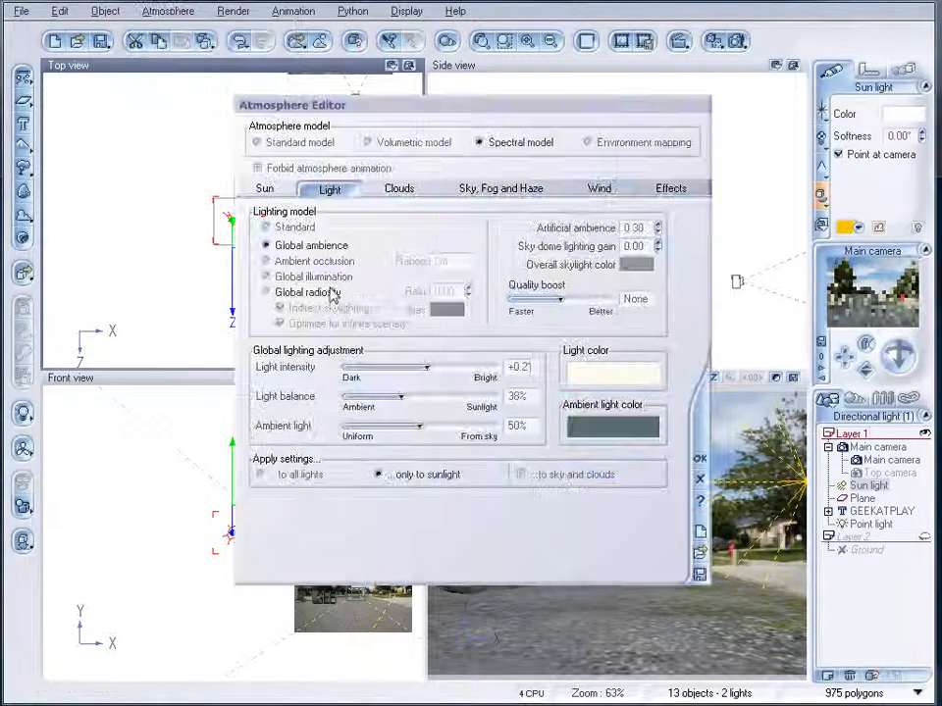
left_click(304, 276)
left_click(265, 292)
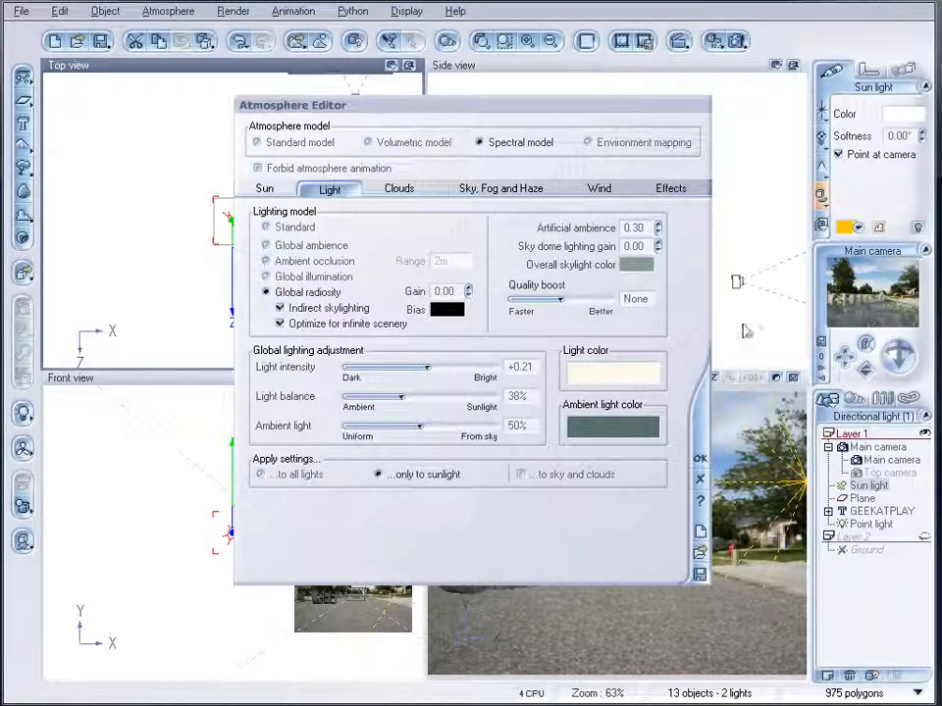
left_click_drag(446, 370, 438, 367)
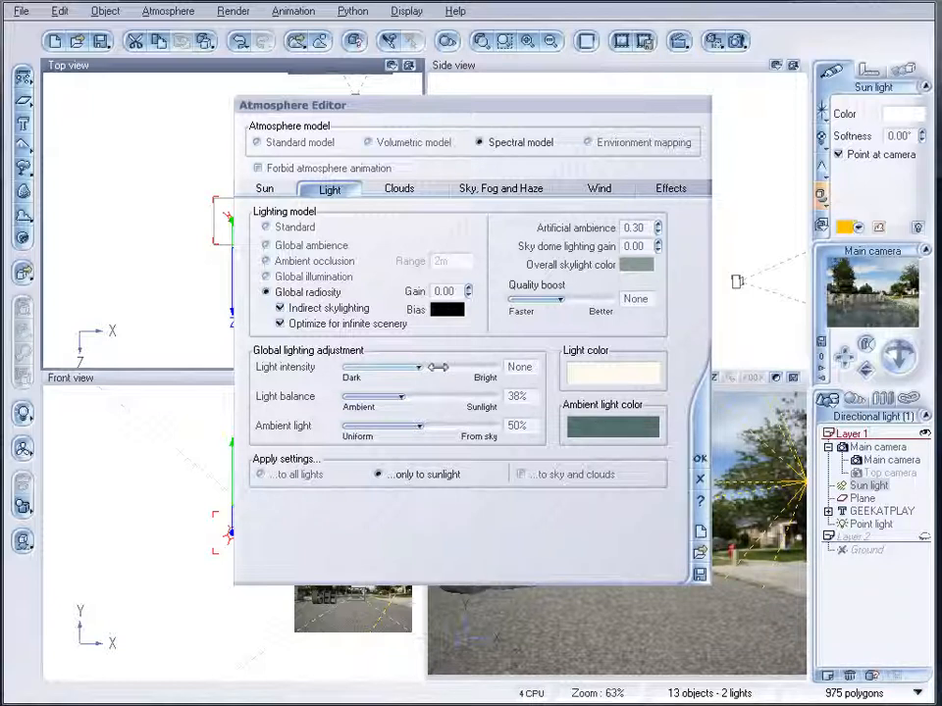
left_click(699, 458)
left_click(738, 41)
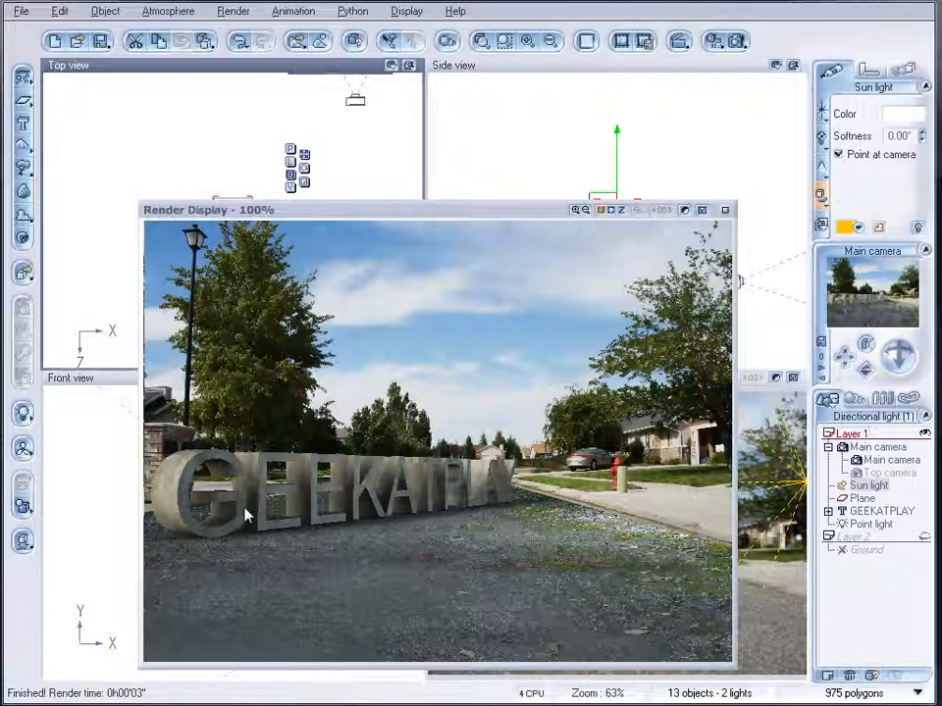
left_click(725, 210)
Shift the sun light slightly along X and Z, set the point light's power to 50, and render the scene
left_click_drag(244, 232, 235, 234)
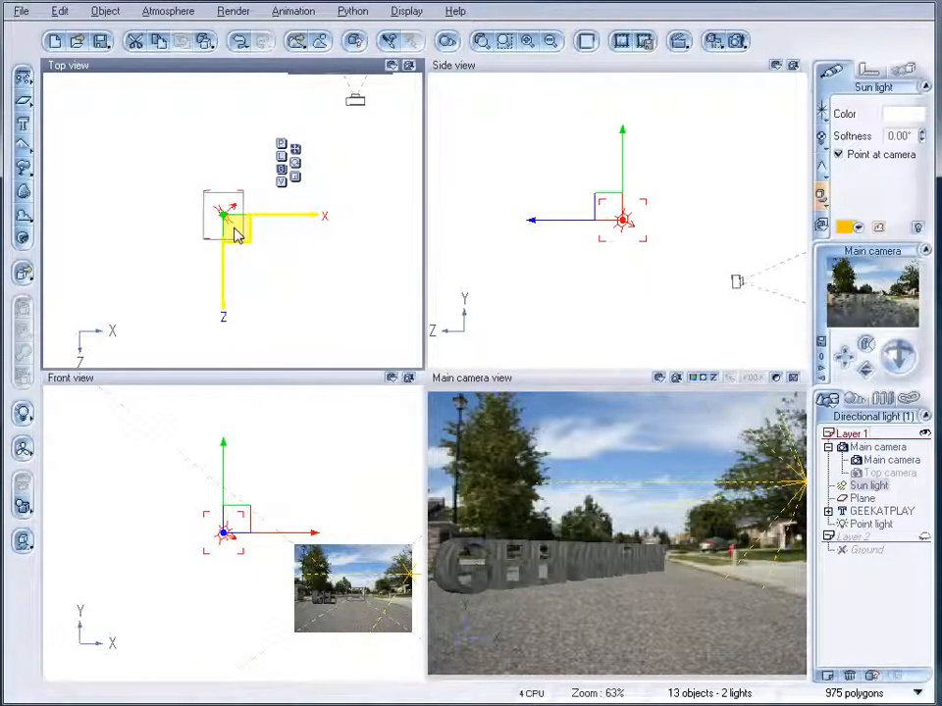
left_click(872, 525)
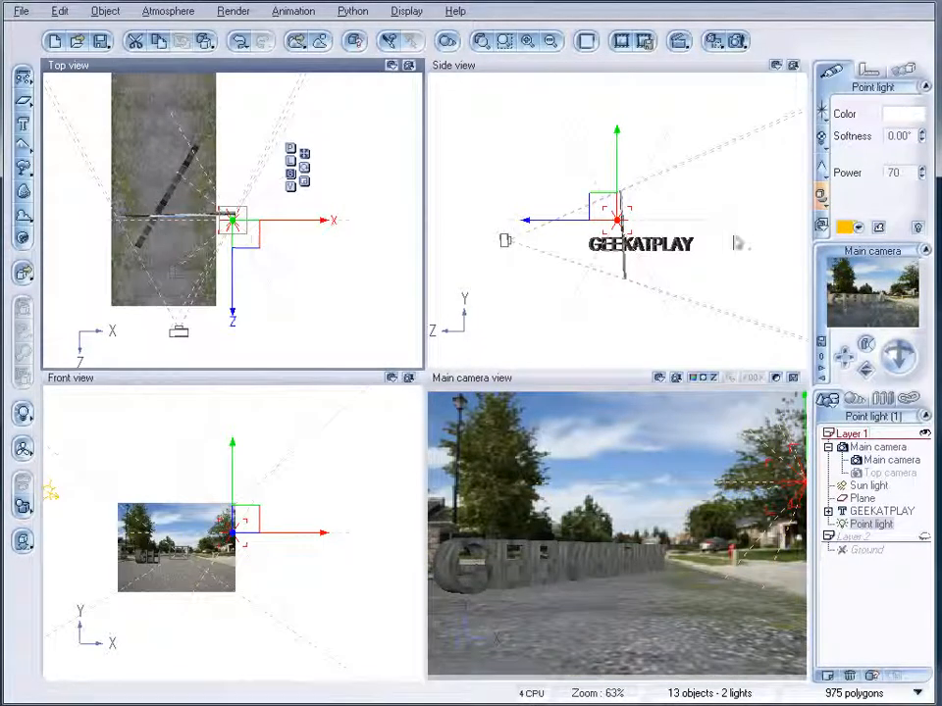
mouse_move(922, 173)
left_mouse_down()
mouse_move(923, 191)
mouse_move(924, 174)
left_mouse_up()
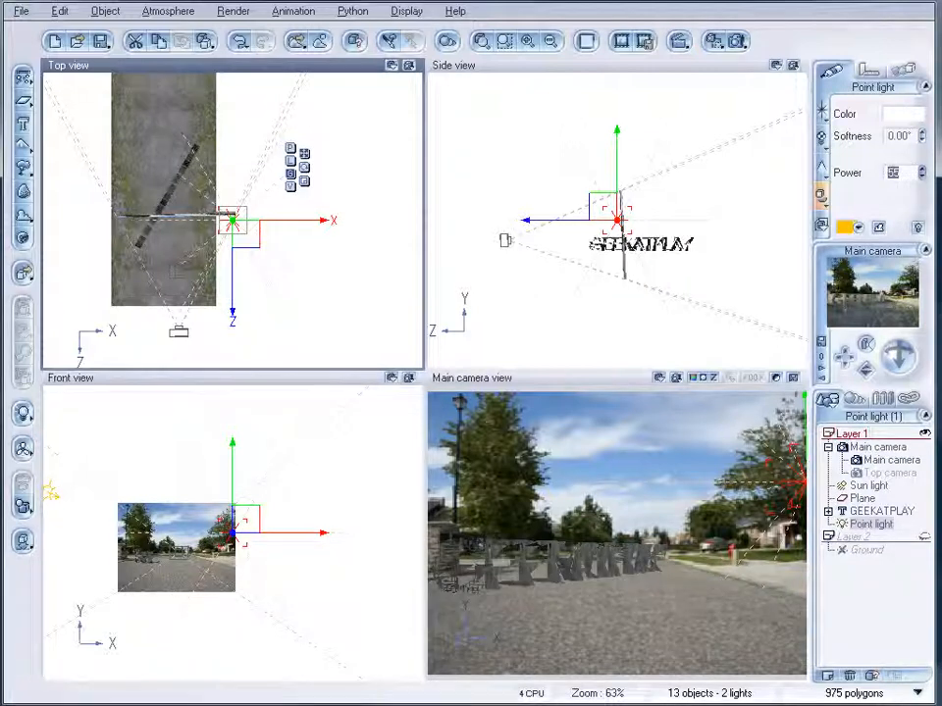
left_click(737, 40)
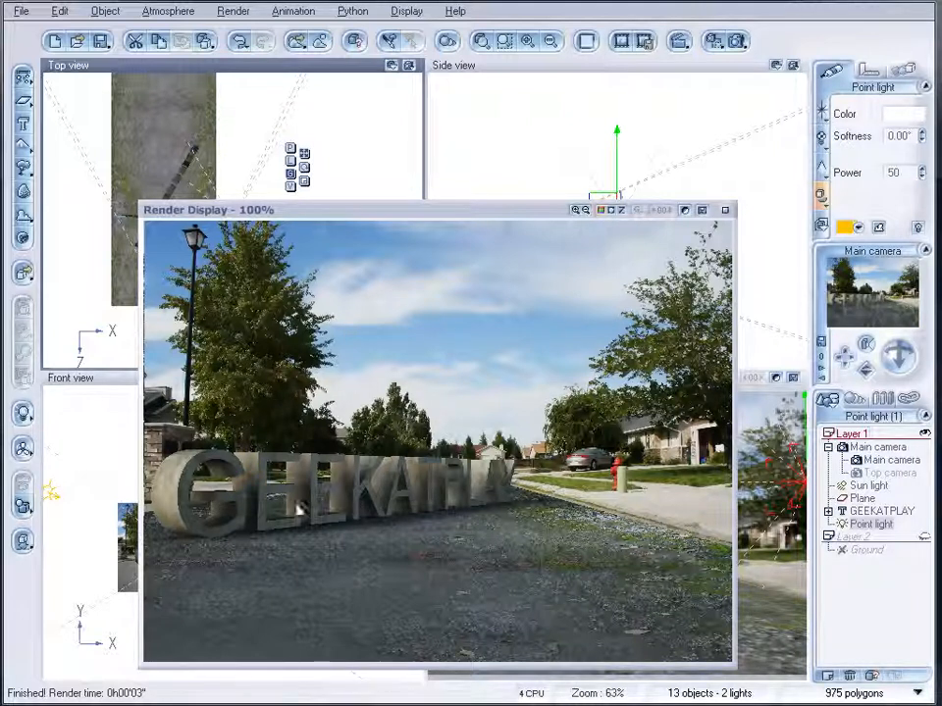
left_click(725, 210)
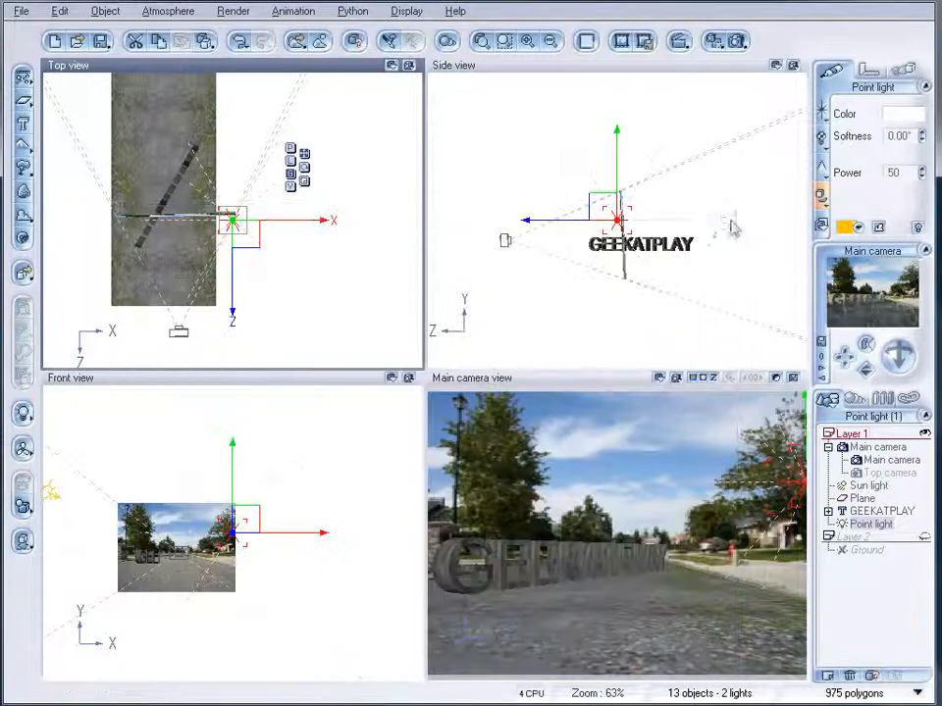
Open the animation timeline, add a keyframe to all properties of the GEEKATPLAY text at time 0, and raise the text above the camera's view
left_click(870, 512)
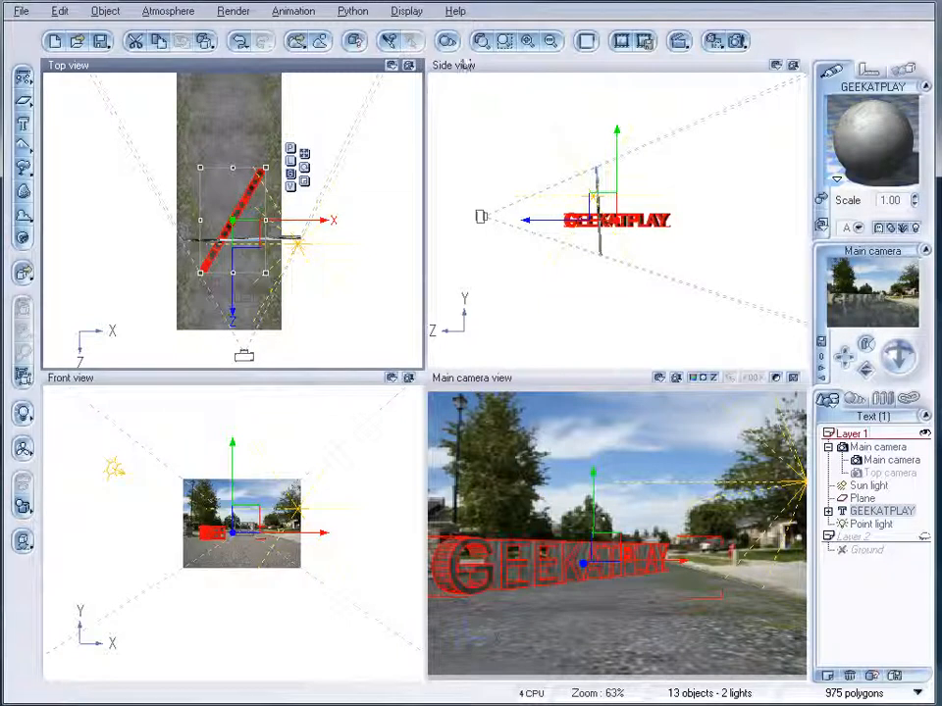
left_click(678, 43)
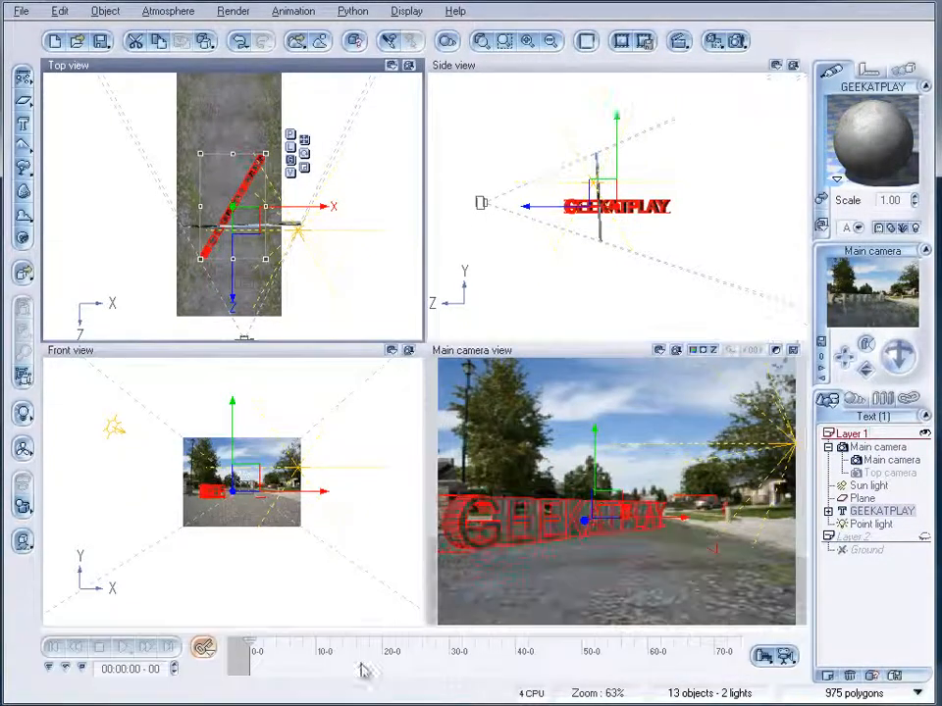
left_click(204, 647)
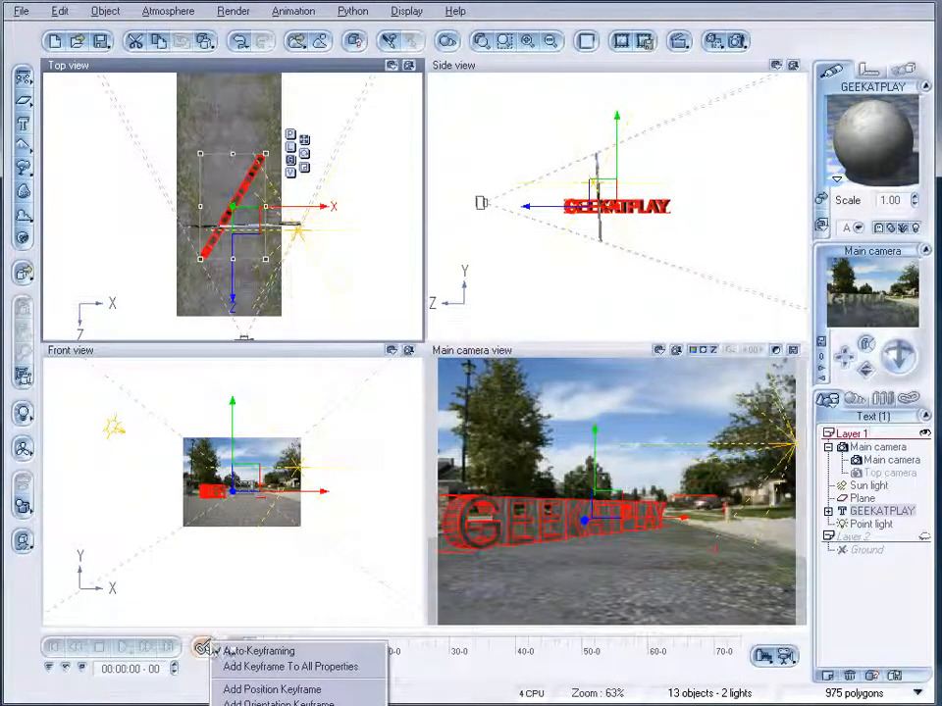
left_click(293, 667)
left_click_drag(616, 159, 618, 42)
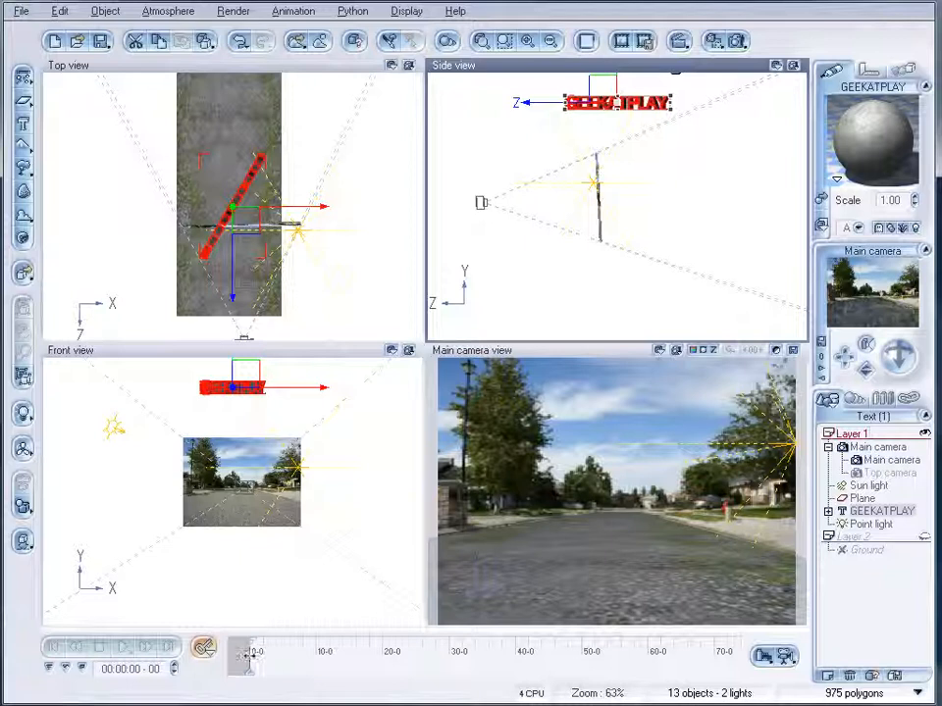
Zoom the timeline in to single seconds and keyframe the GEEKATPLAY text dropping onto the road at 1 second
left_click_drag(325, 651, 473, 660)
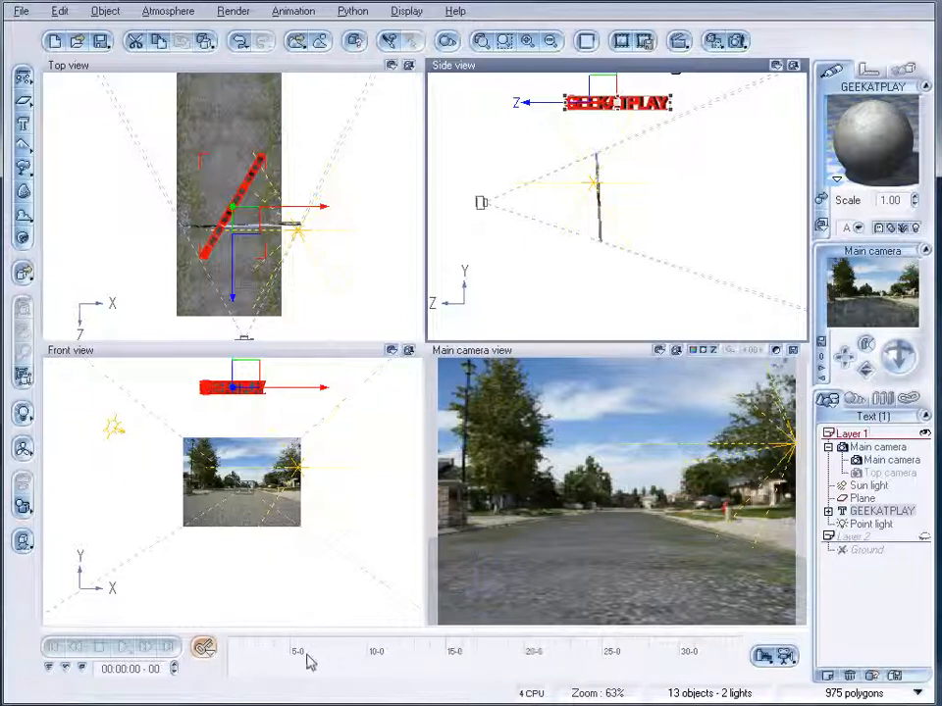
left_click_drag(308, 655, 308, 573)
left_click_drag(310, 656, 372, 644)
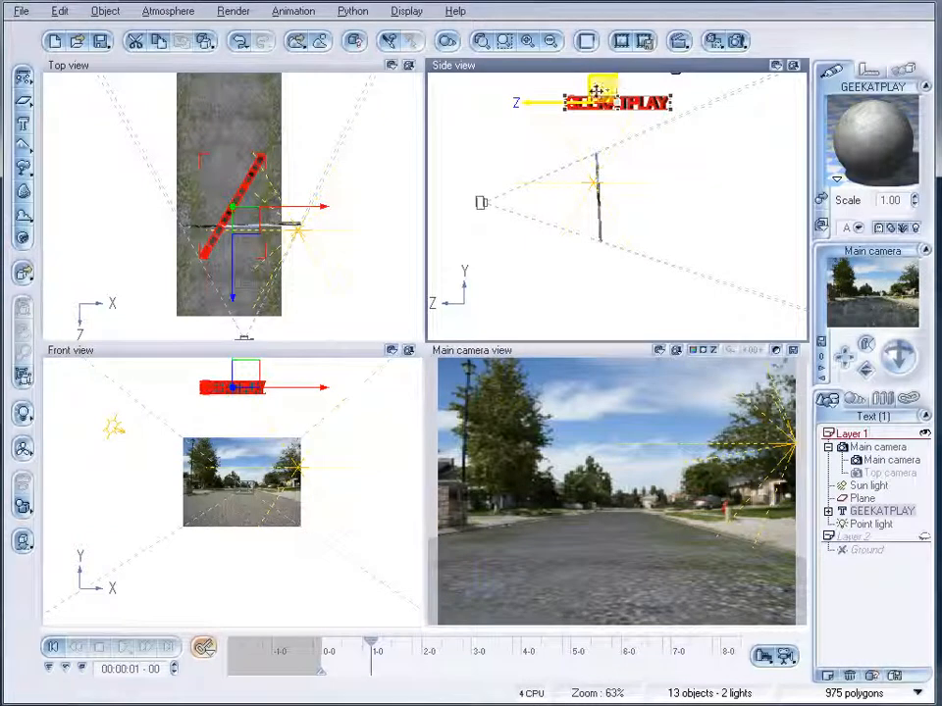
right_click_drag(646, 124, 634, 157)
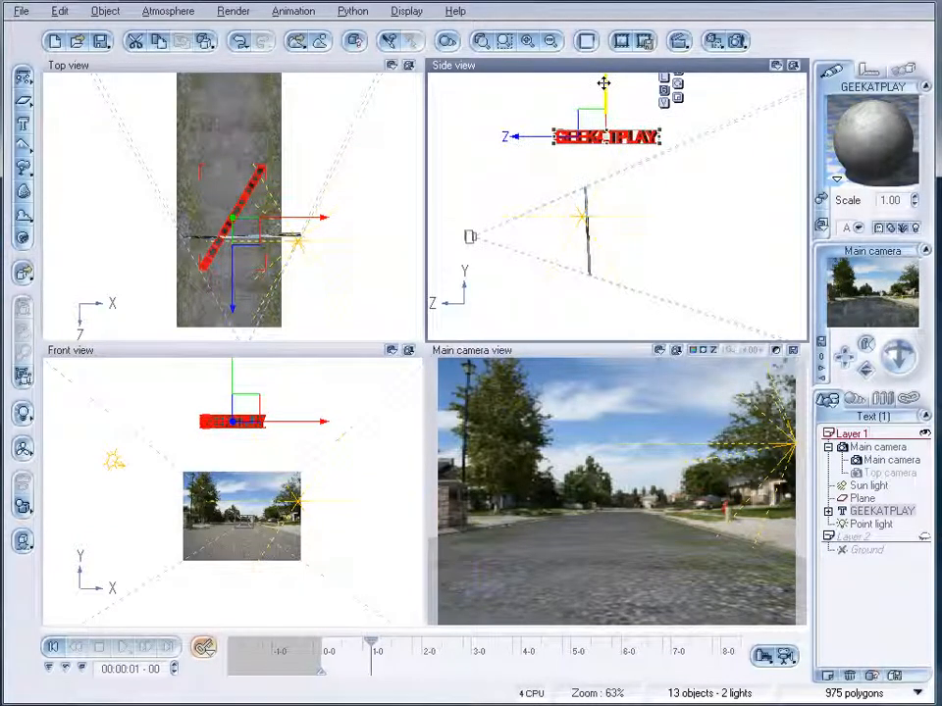
left_click_drag(604, 92, 607, 193)
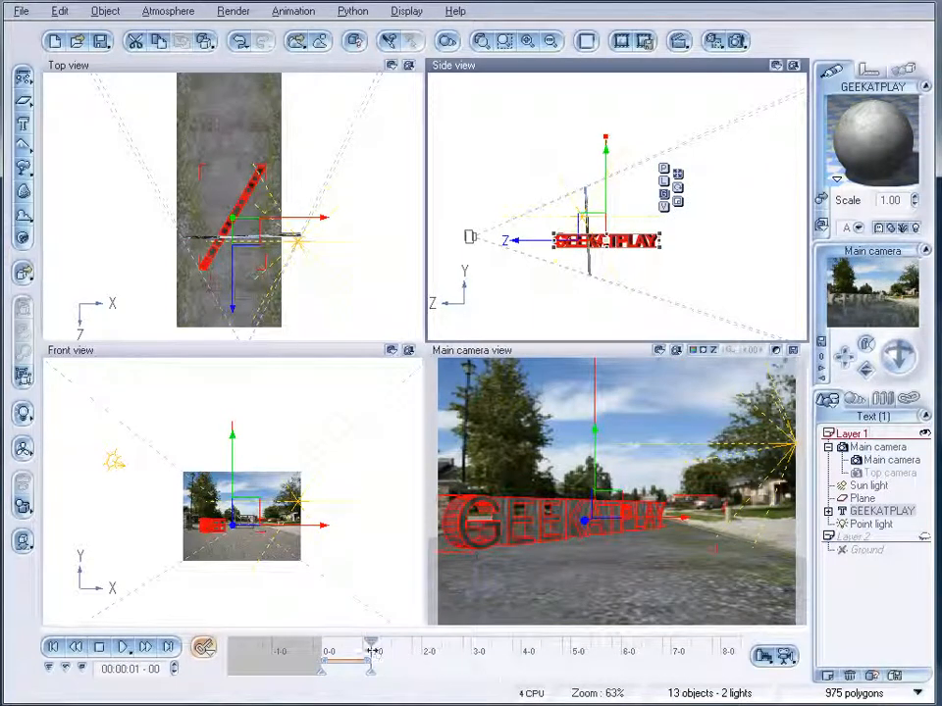
Keyframe the text's first bounce, raised above the road at 00:00:01-04 and back on the road at 00:00:01-07
left_click_drag(372, 652, 376, 651)
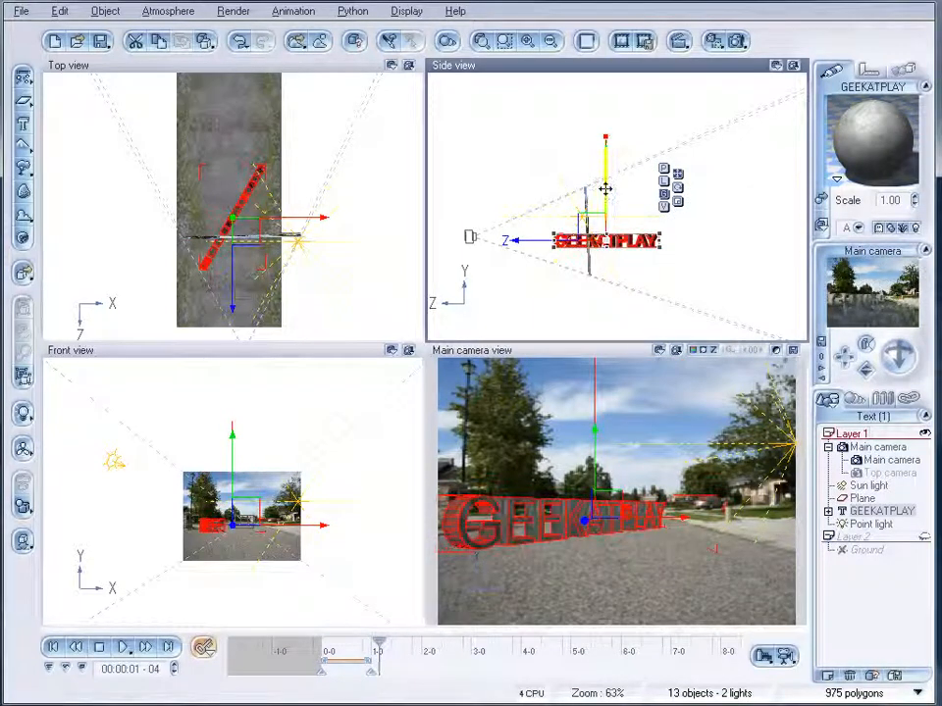
left_click_drag(607, 191, 606, 179)
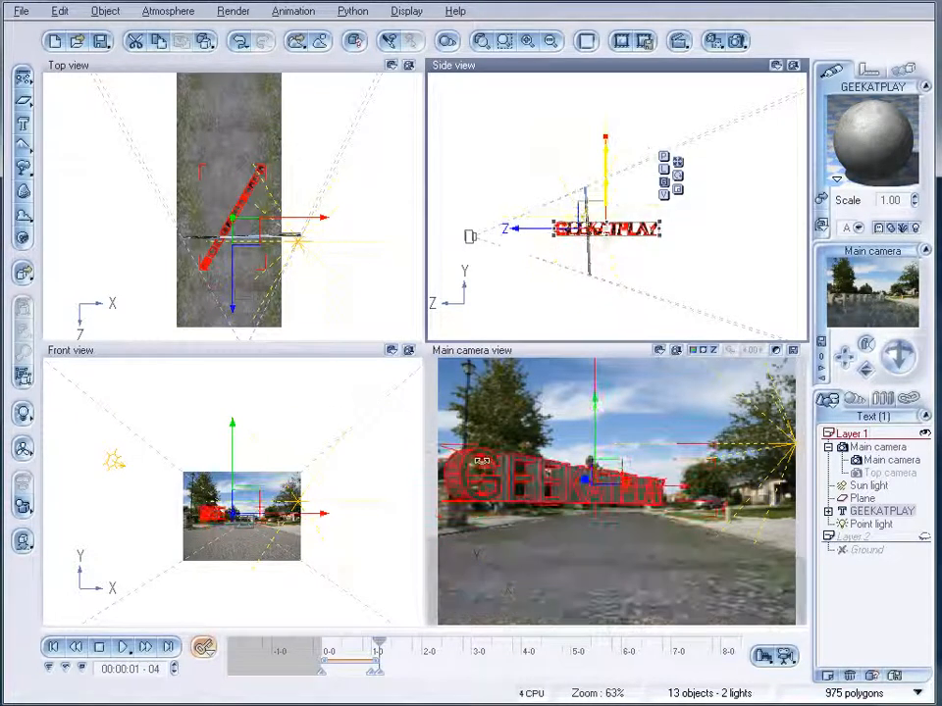
left_click_drag(378, 652, 385, 656)
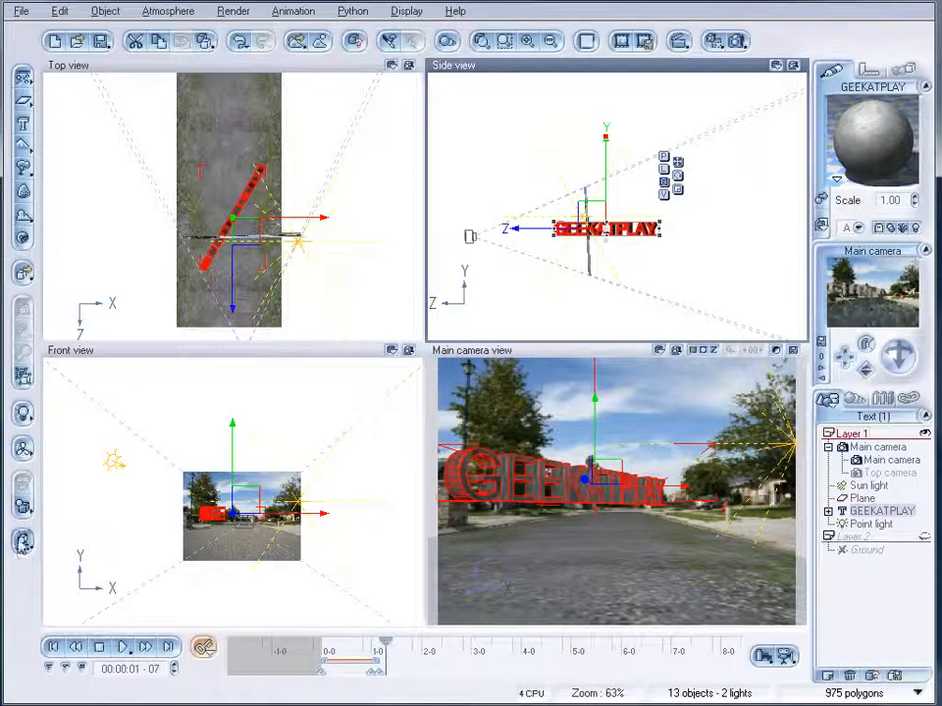
left_click(22, 541)
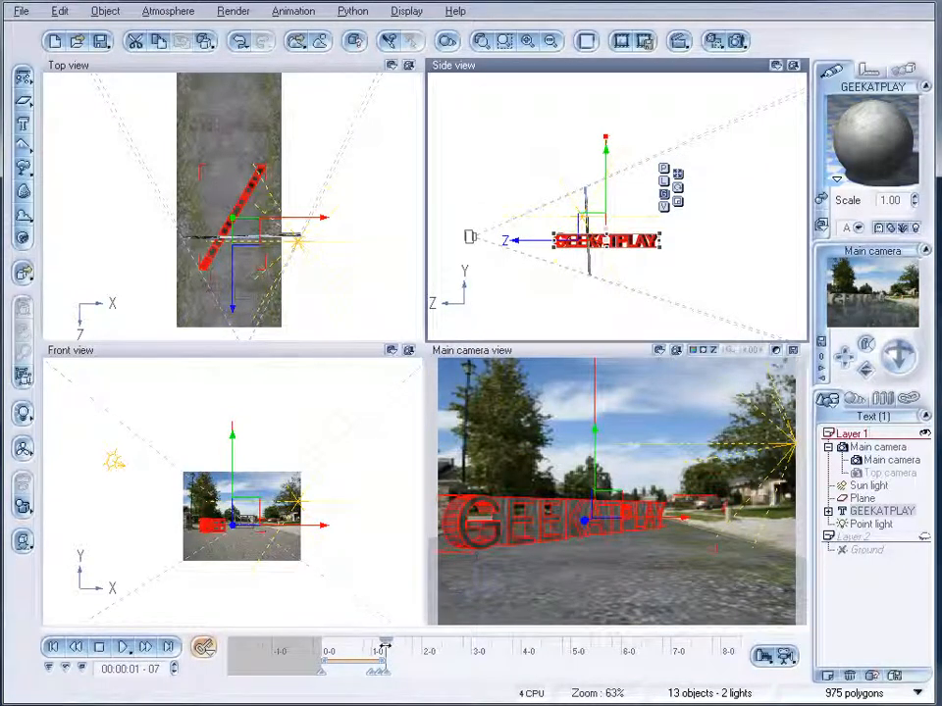
Keyframe a smaller bounce, slightly raised at 00:00:01-10 and on the road at 00:00:01-12, and move the current time to 4 seconds
left_click_drag(383, 651, 391, 648)
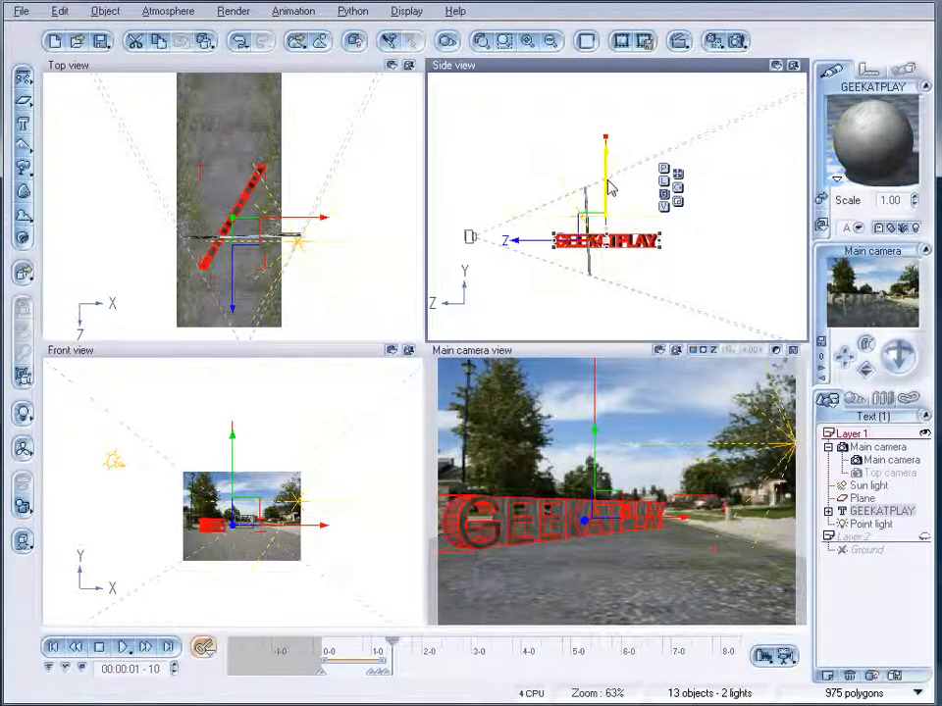
left_click_drag(611, 186, 607, 182)
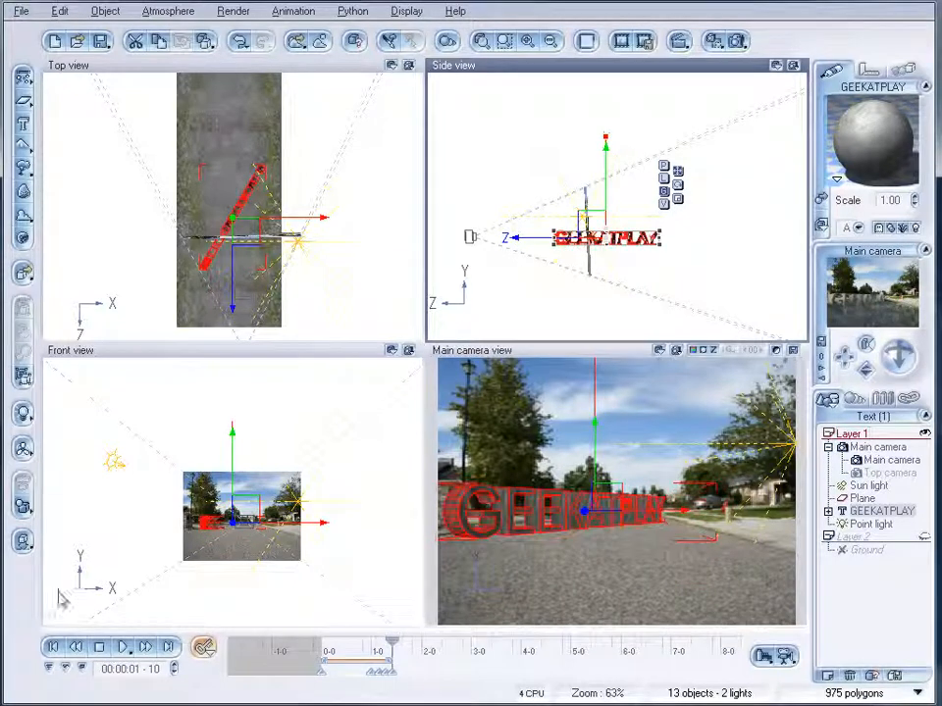
left_click_drag(391, 646, 396, 647)
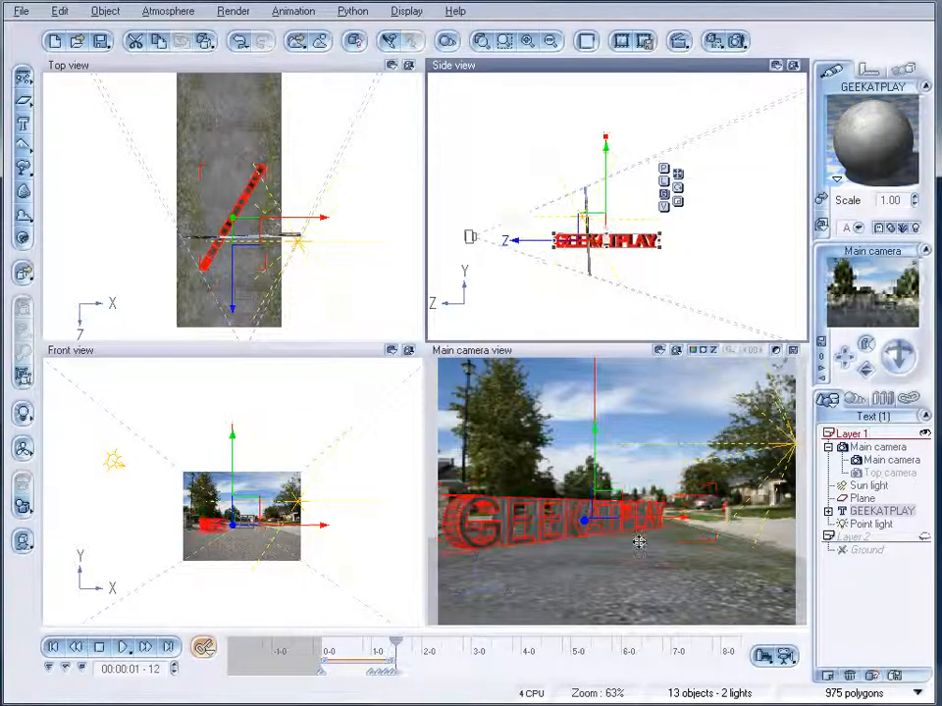
left_click_drag(397, 652, 512, 650)
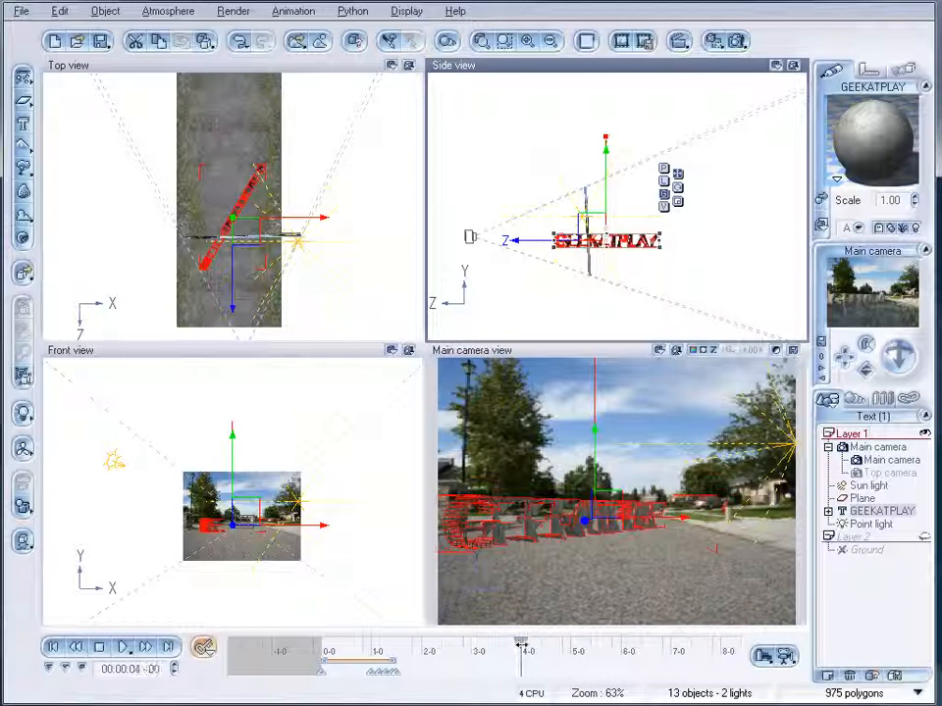
Add a keyframe to all properties of the GEEKATPLAY text at 4 seconds and scrub back to check its resting motion
left_click(203, 649)
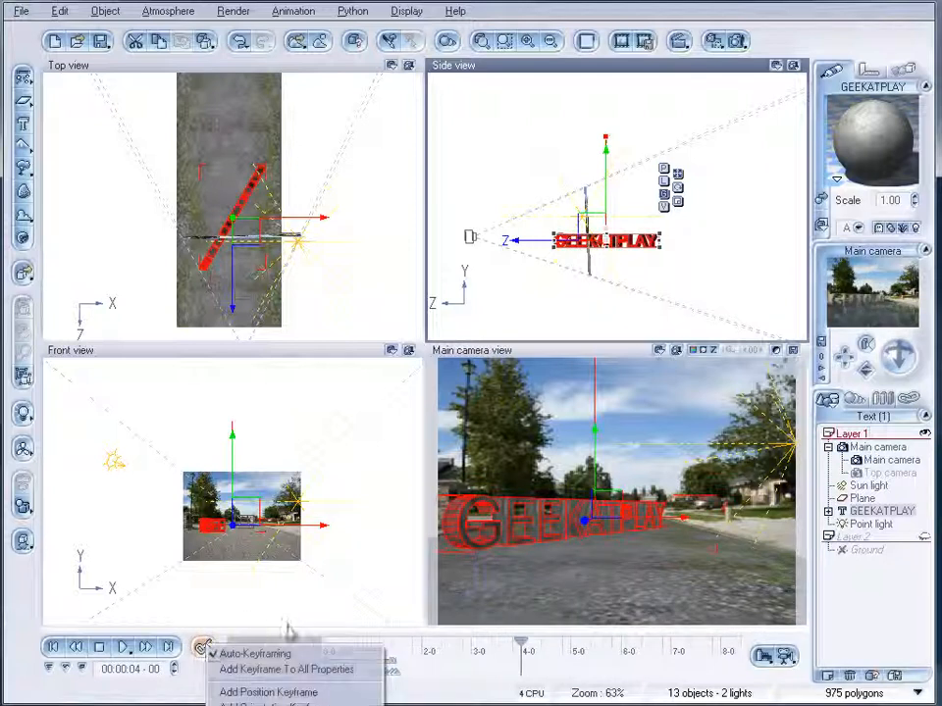
left_click(283, 668)
mouse_move(521, 645)
left_mouse_down()
mouse_move(328, 644)
mouse_move(434, 643)
left_mouse_up()
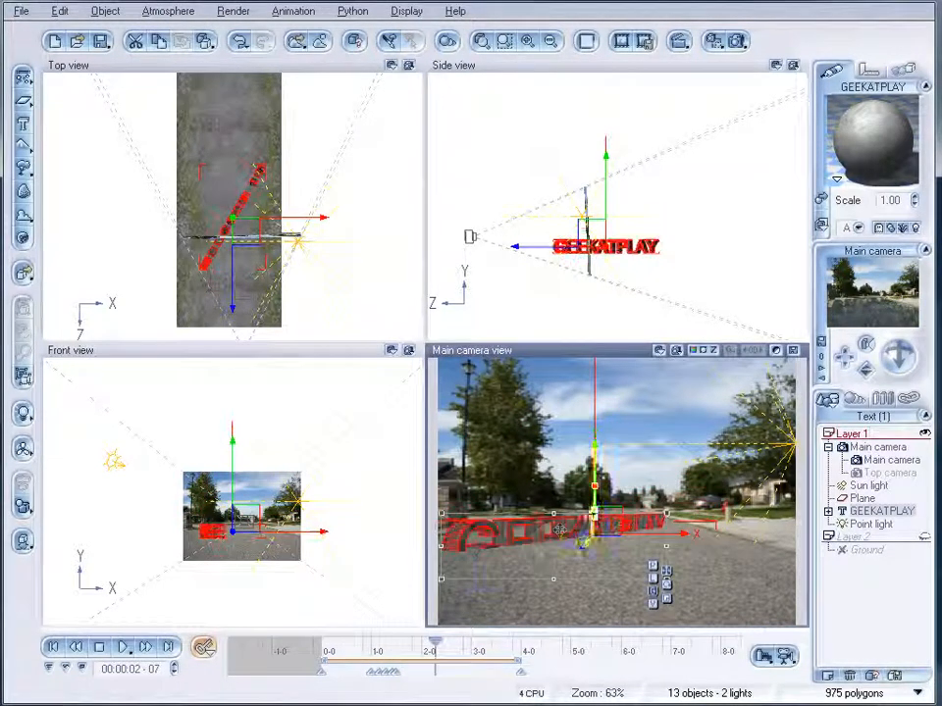
Display the text's Position curves, set the height curve's keyframes from 1 to 4 seconds to Linear, and collapse the expanded timeline
left_click(49, 667)
left_click(65, 579)
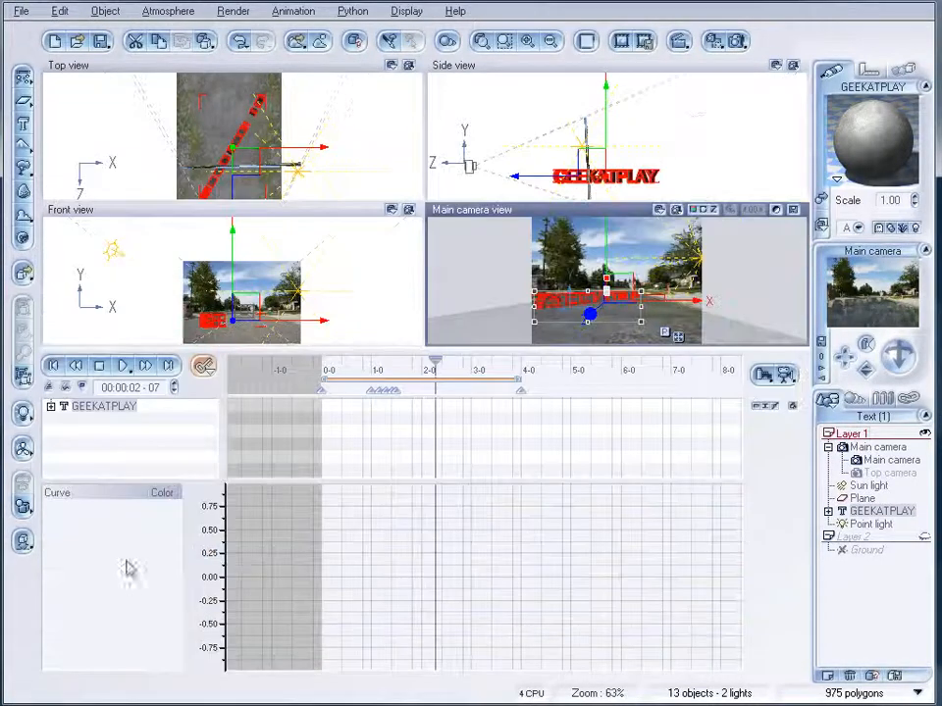
left_click(51, 406)
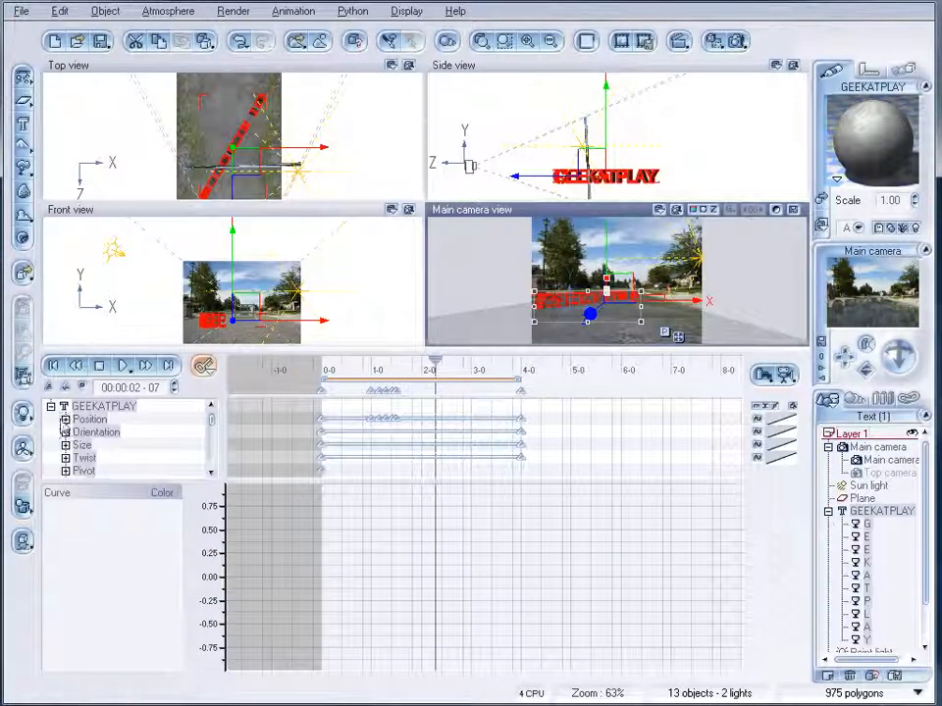
left_click(90, 420)
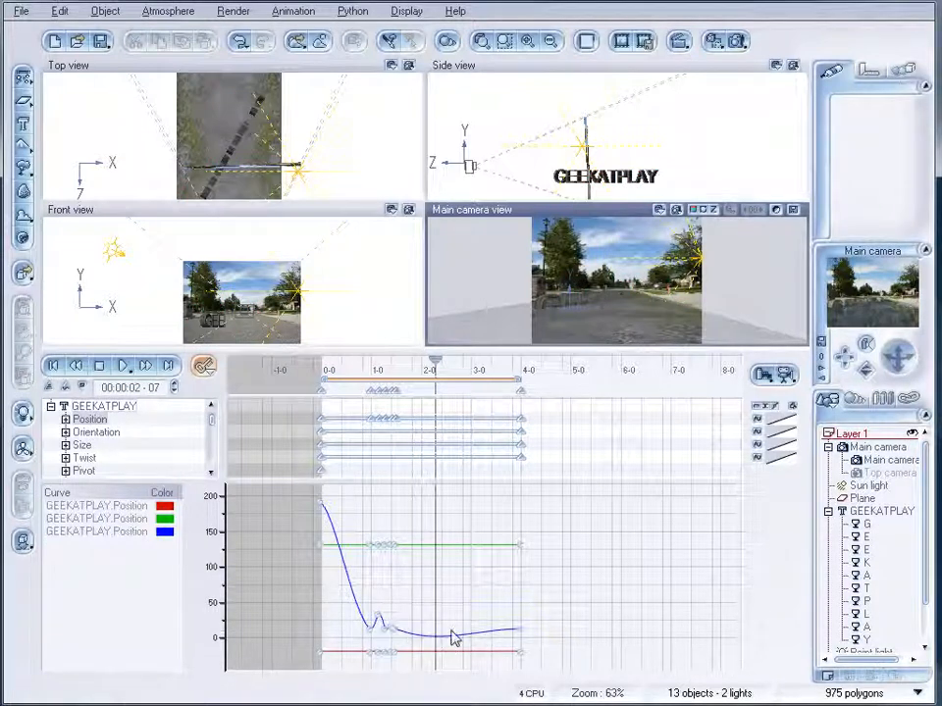
left_click_drag(542, 596, 328, 648)
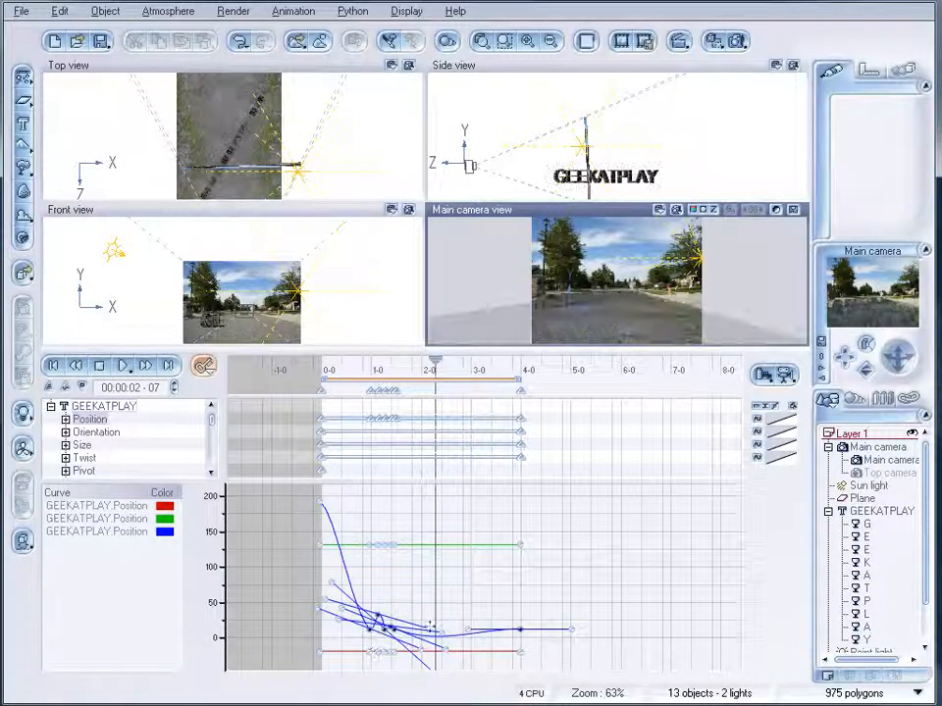
right_click(378, 628)
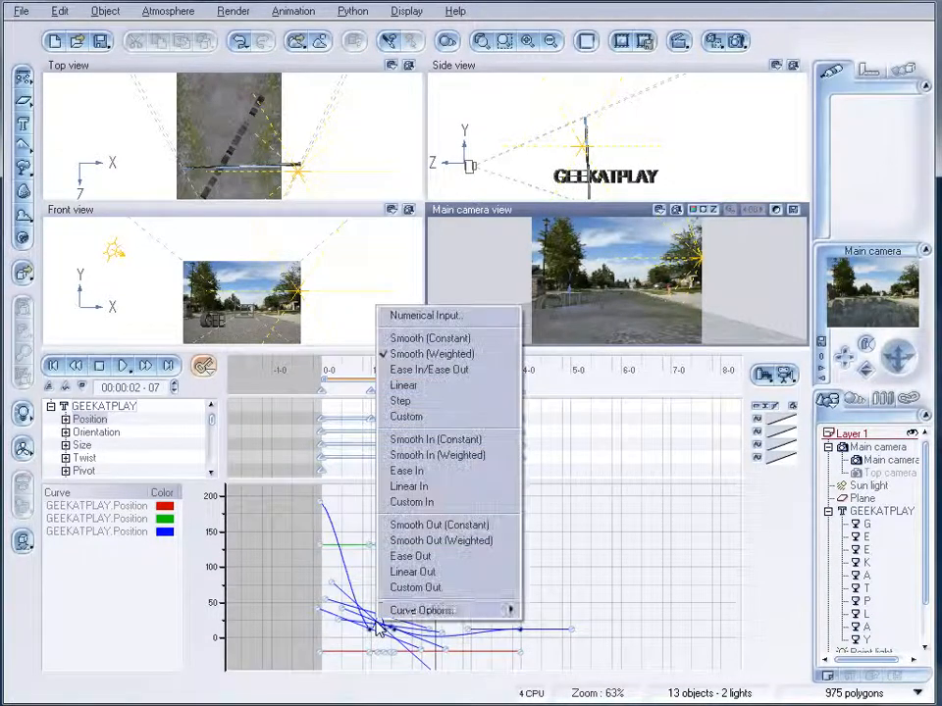
left_click(445, 386)
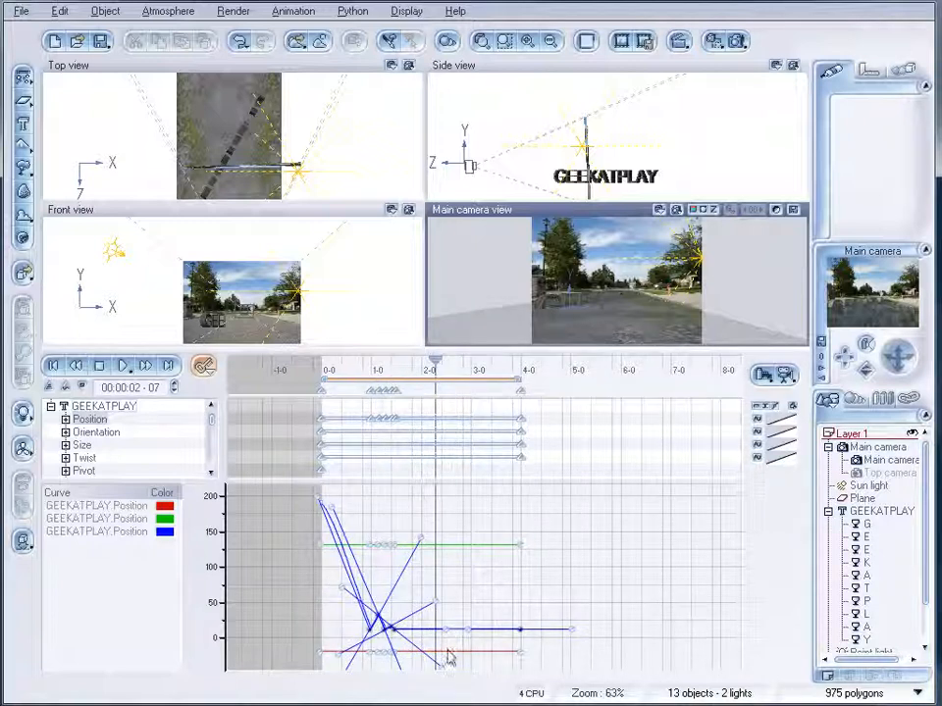
left_click(51, 388)
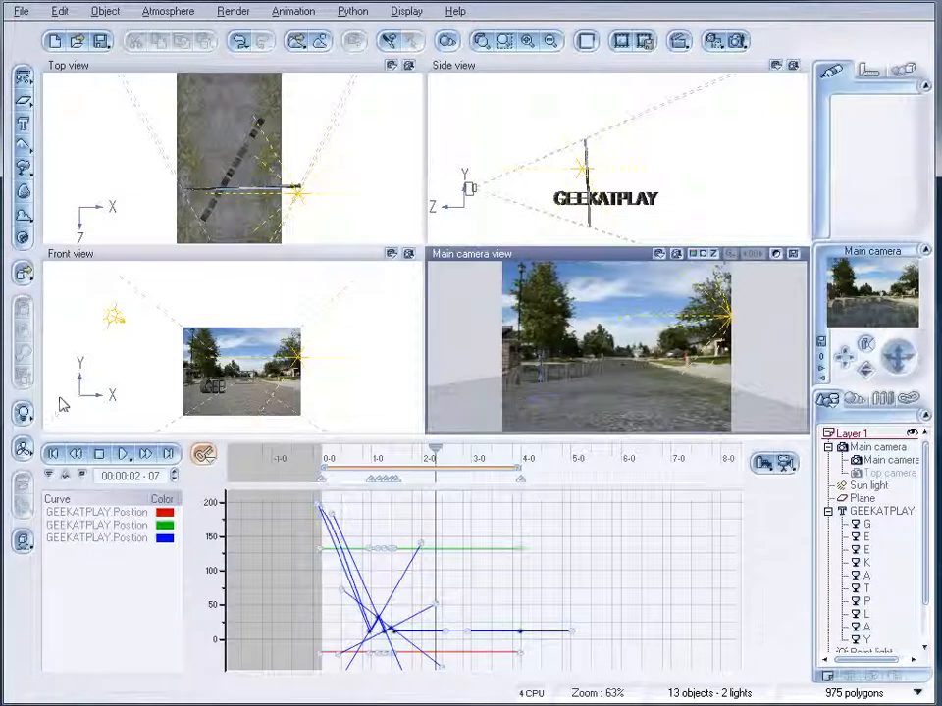
left_click(65, 476)
Scrub through the drop and bounces, return to the start and play the animation preview
mouse_move(435, 642)
left_mouse_down()
mouse_move(372, 642)
mouse_move(444, 643)
left_mouse_up()
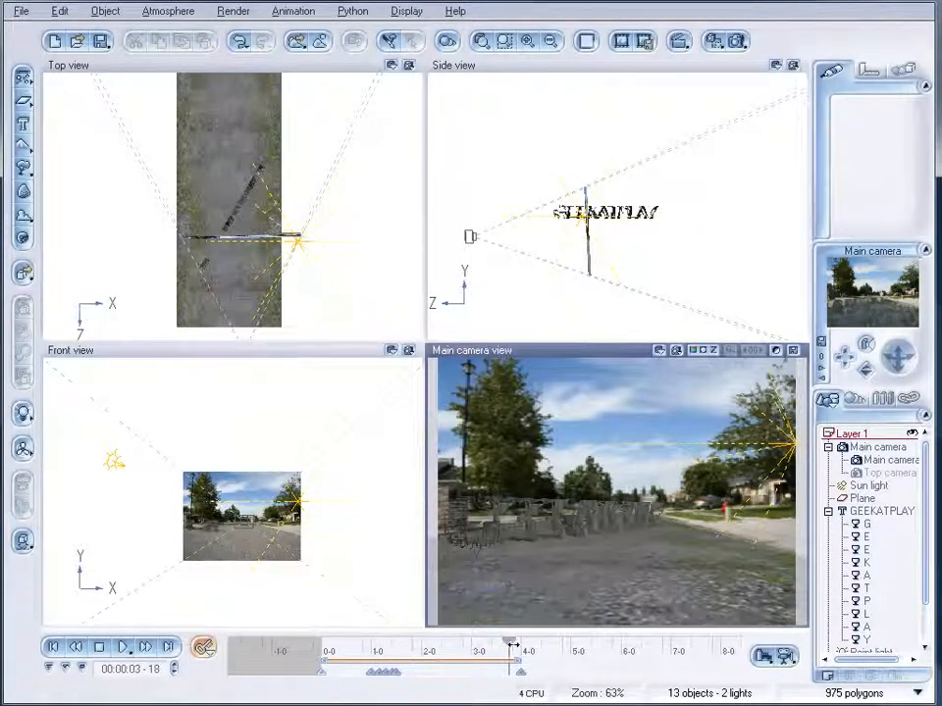
left_click_drag(507, 645, 520, 643)
left_click_drag(385, 643, 458, 645)
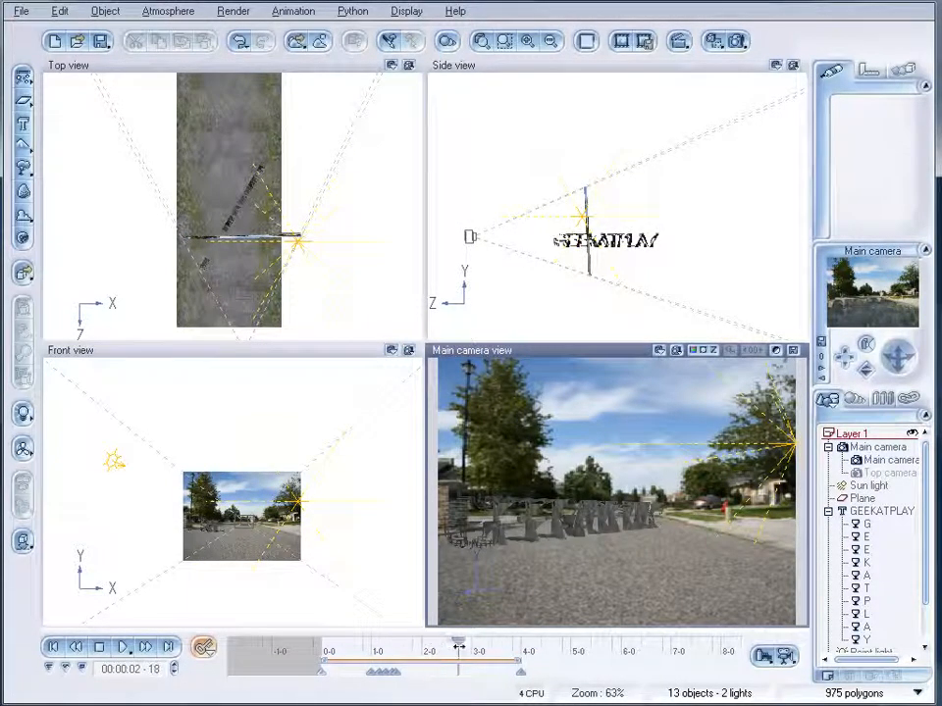
mouse_move(393, 650)
left_mouse_down()
mouse_move(345, 651)
mouse_move(368, 651)
left_mouse_up()
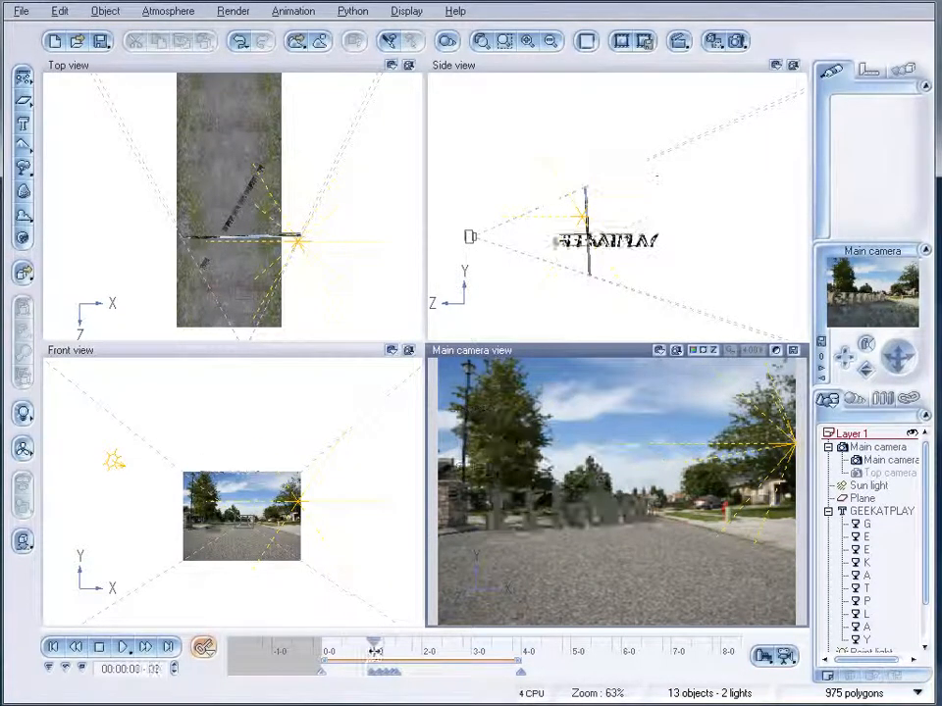
left_click(54, 649)
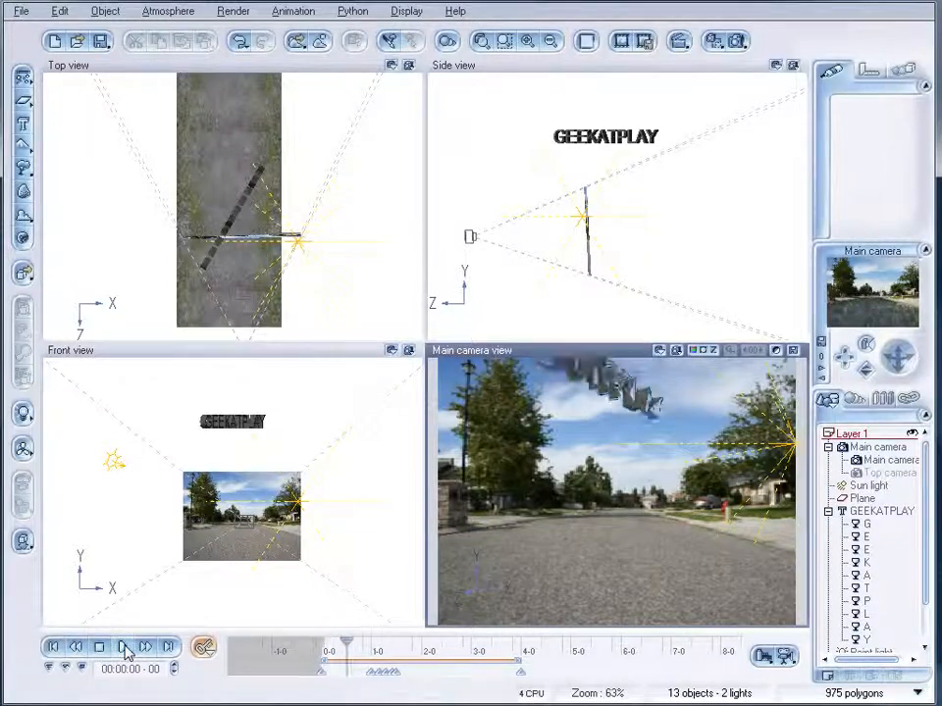
left_click(123, 648)
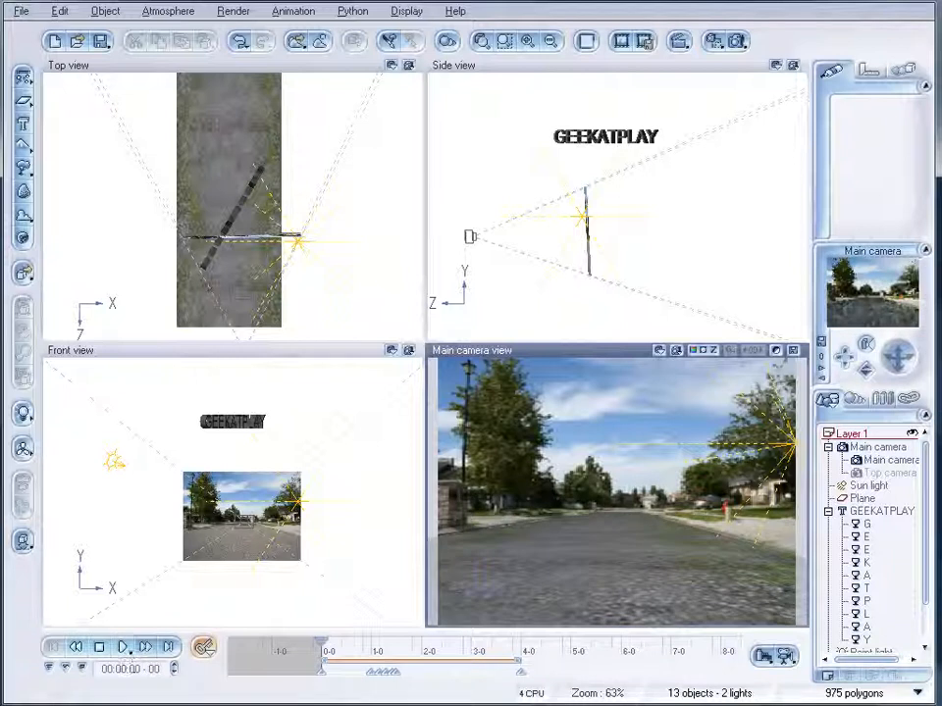
Render the entire animation at Broadcast quality to the color file title.avi
left_click(785, 657)
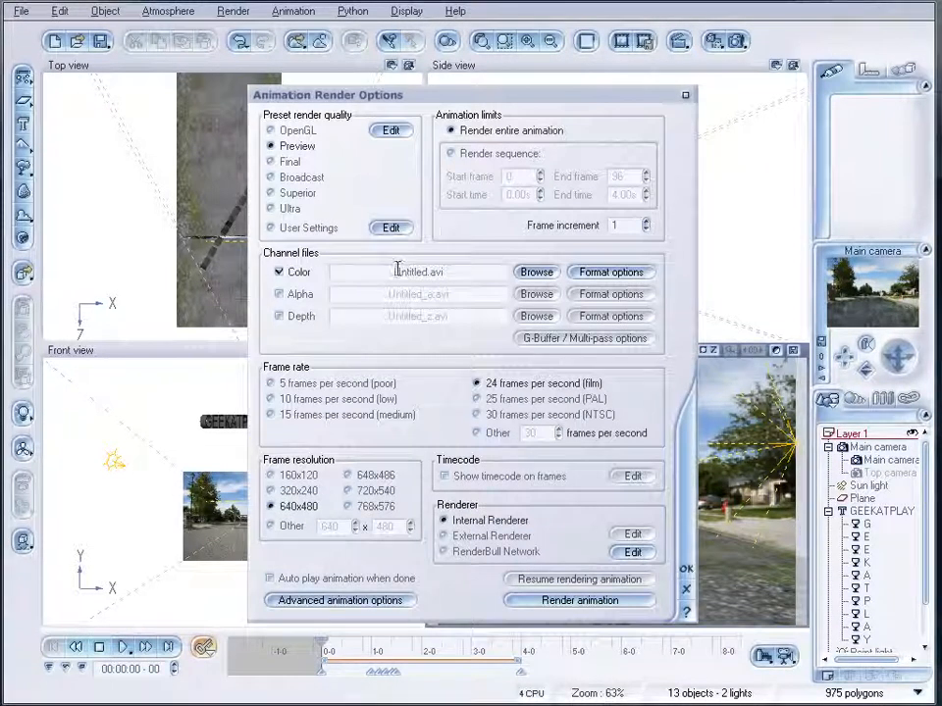
left_click(294, 176)
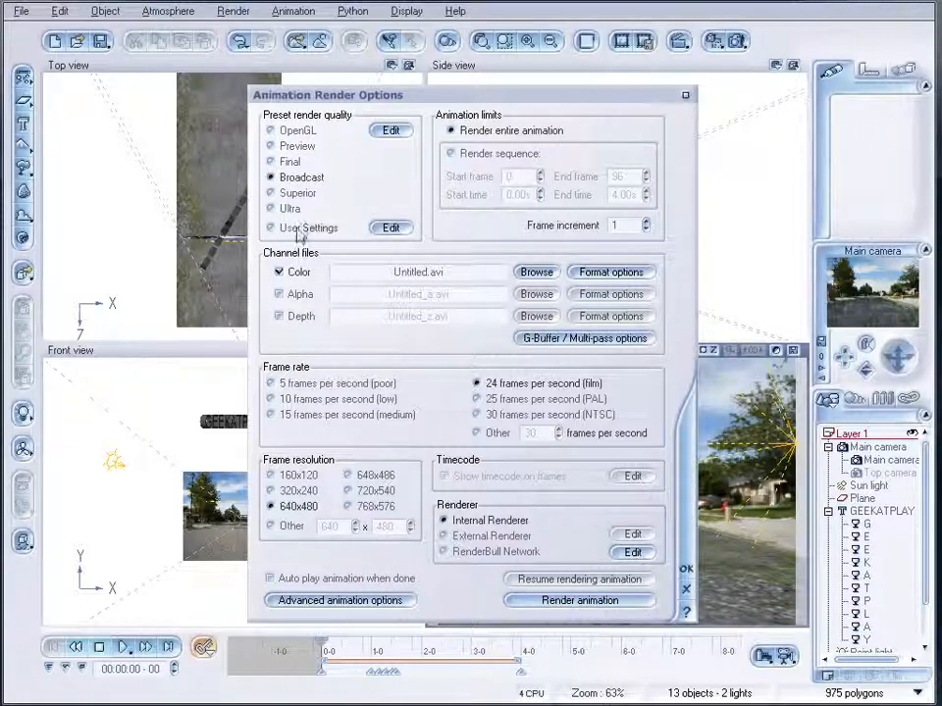
double_click(430, 276)
left_click_drag(428, 275, 353, 273)
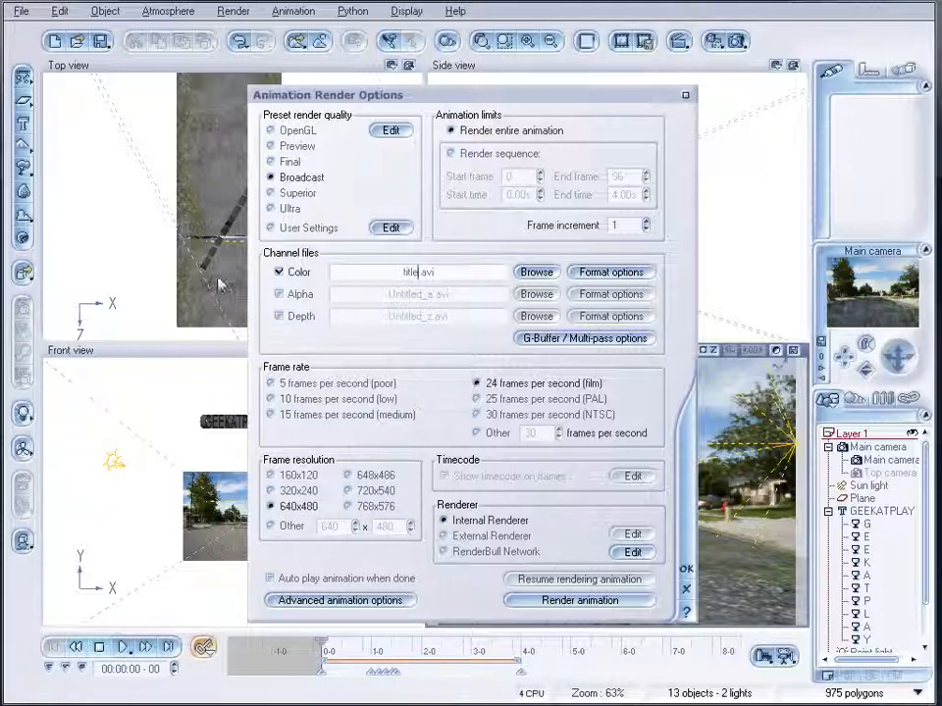
left_click(569, 606)
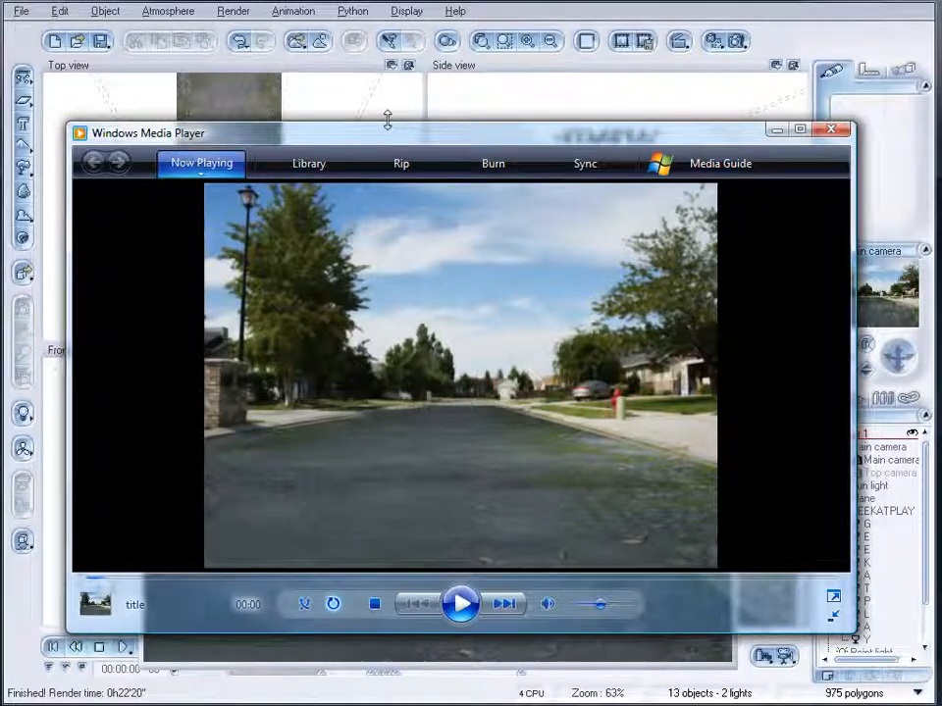
Play the rendered title video in Windows Media Player, resize the player window smaller, and pause and resume playback to examine the bounce
left_click_drag(389, 119, 400, 92)
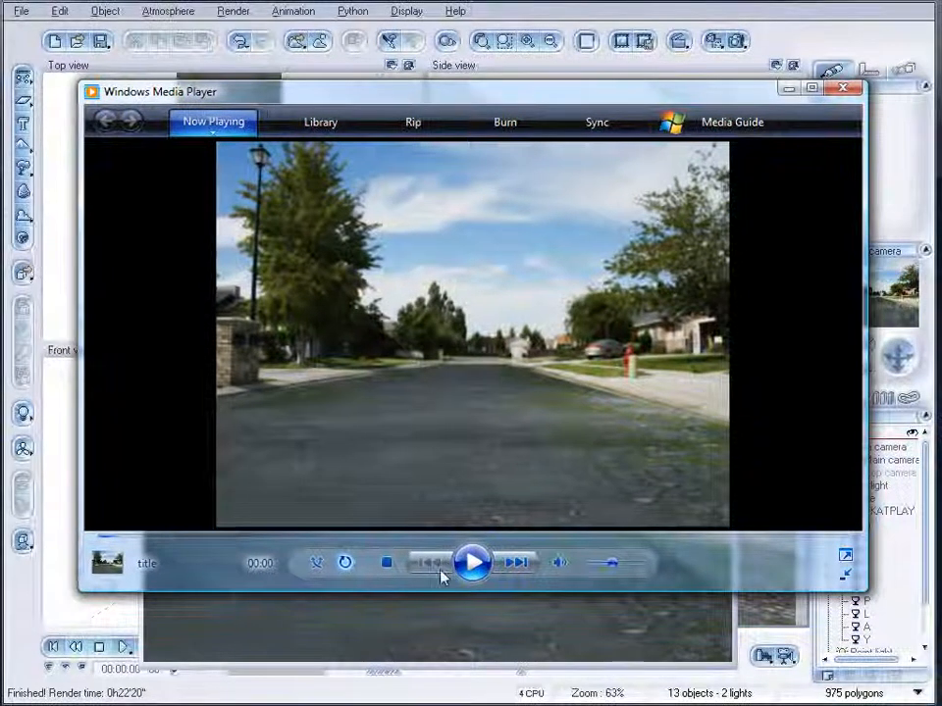
left_click(471, 562)
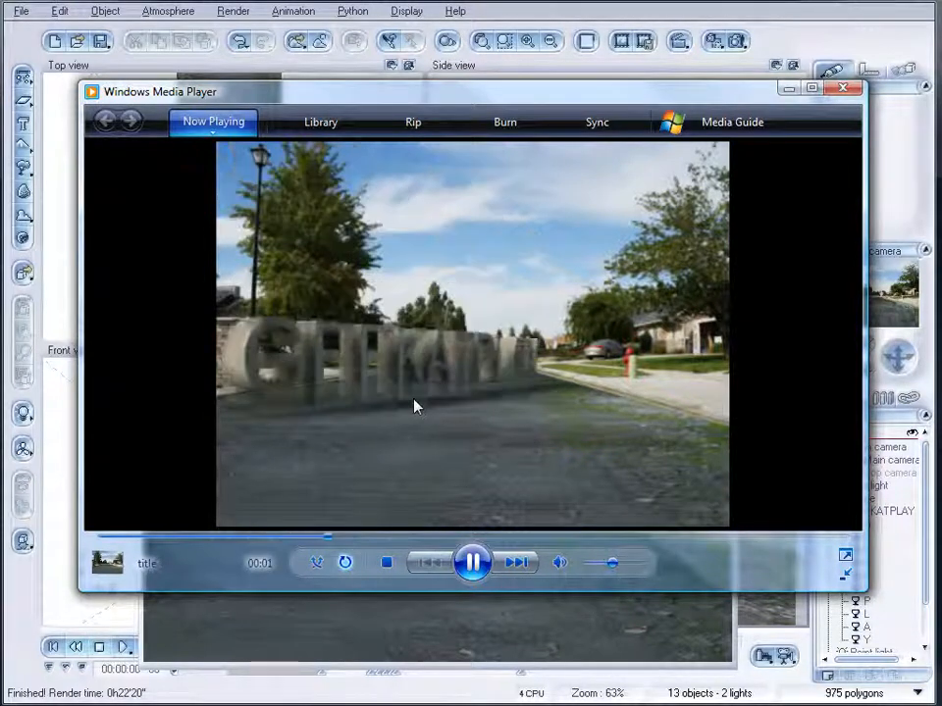
left_click_drag(861, 589, 785, 562)
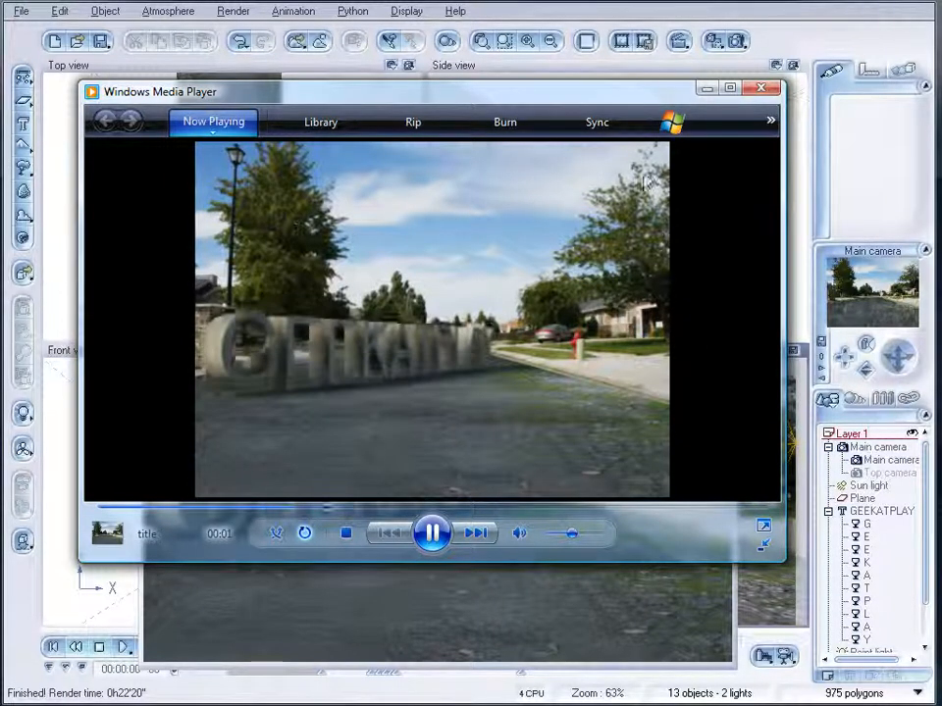
left_click(429, 525)
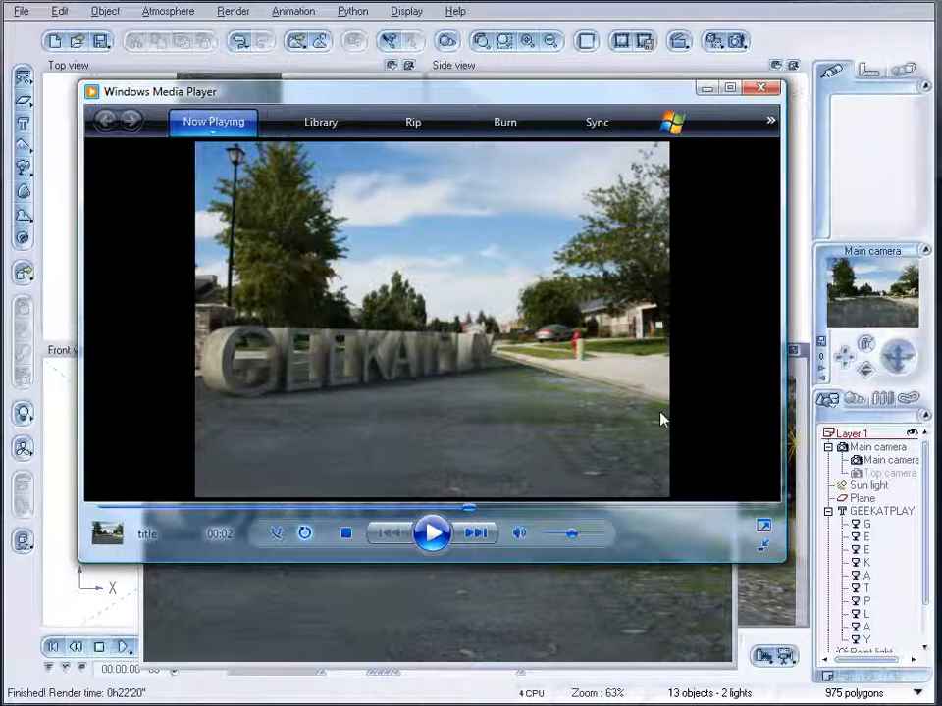
left_click(431, 533)
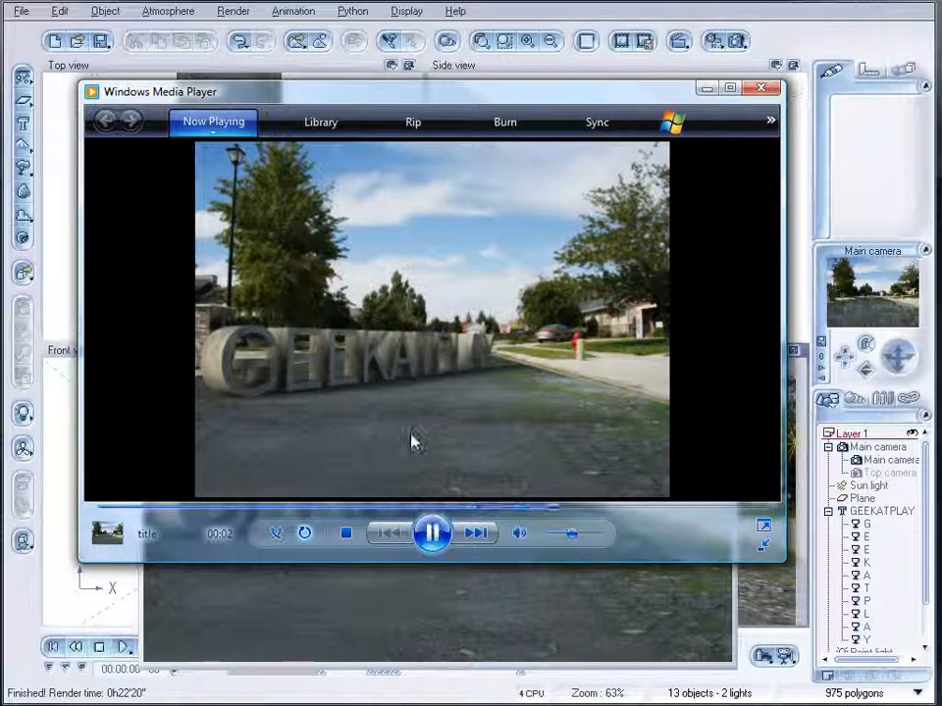